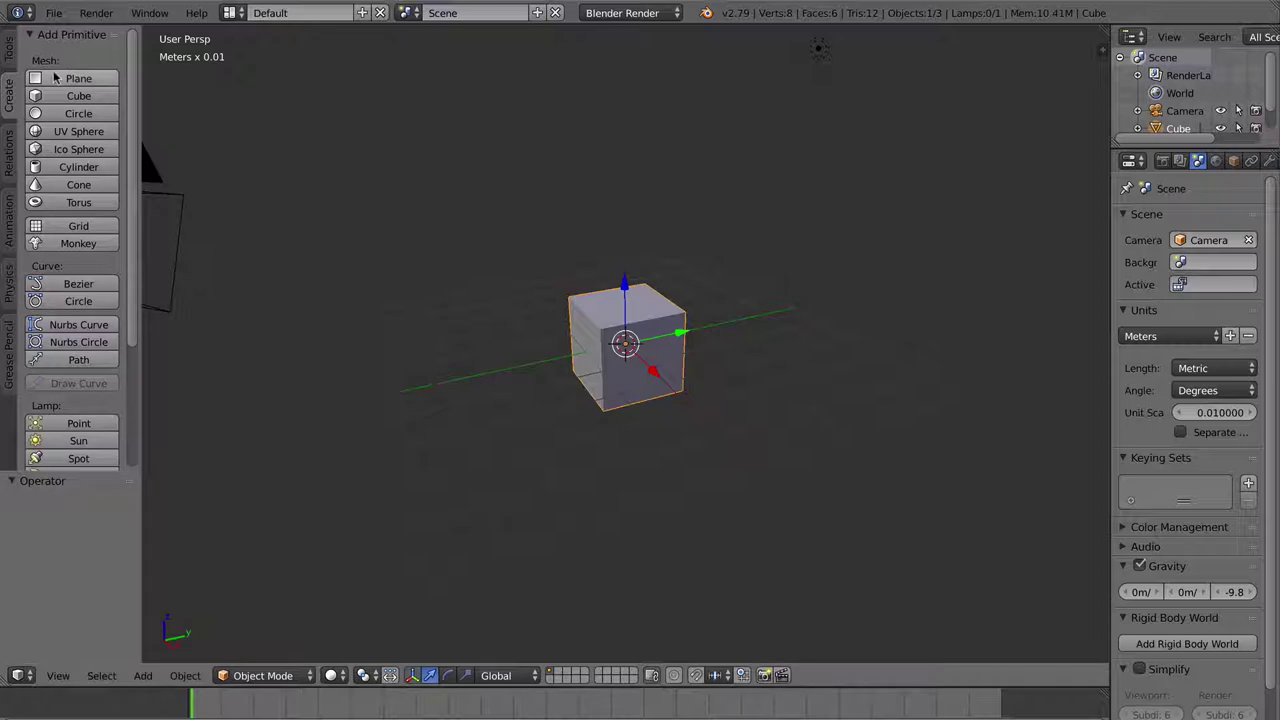
Add a plane and move it about 3.8 cm in the negative Y direction, out of the cube.
left_click(70, 79)
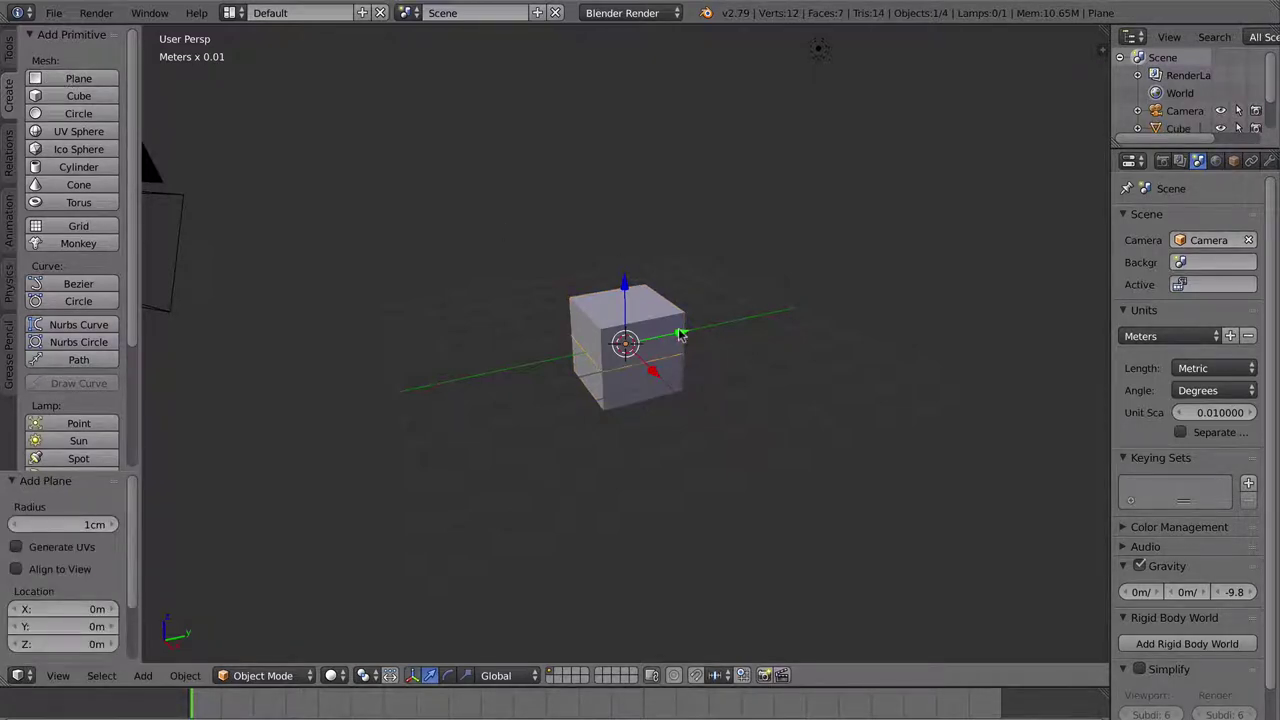
key("g")
key("y")
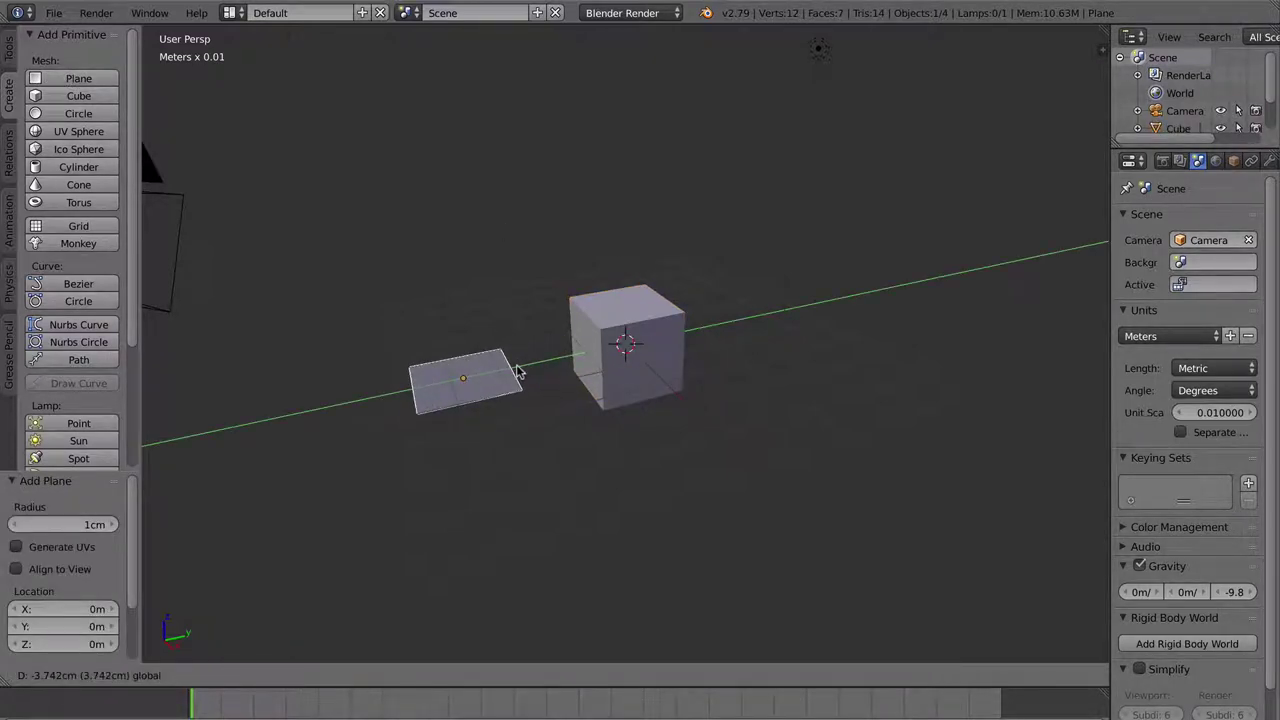
left_click(499, 400)
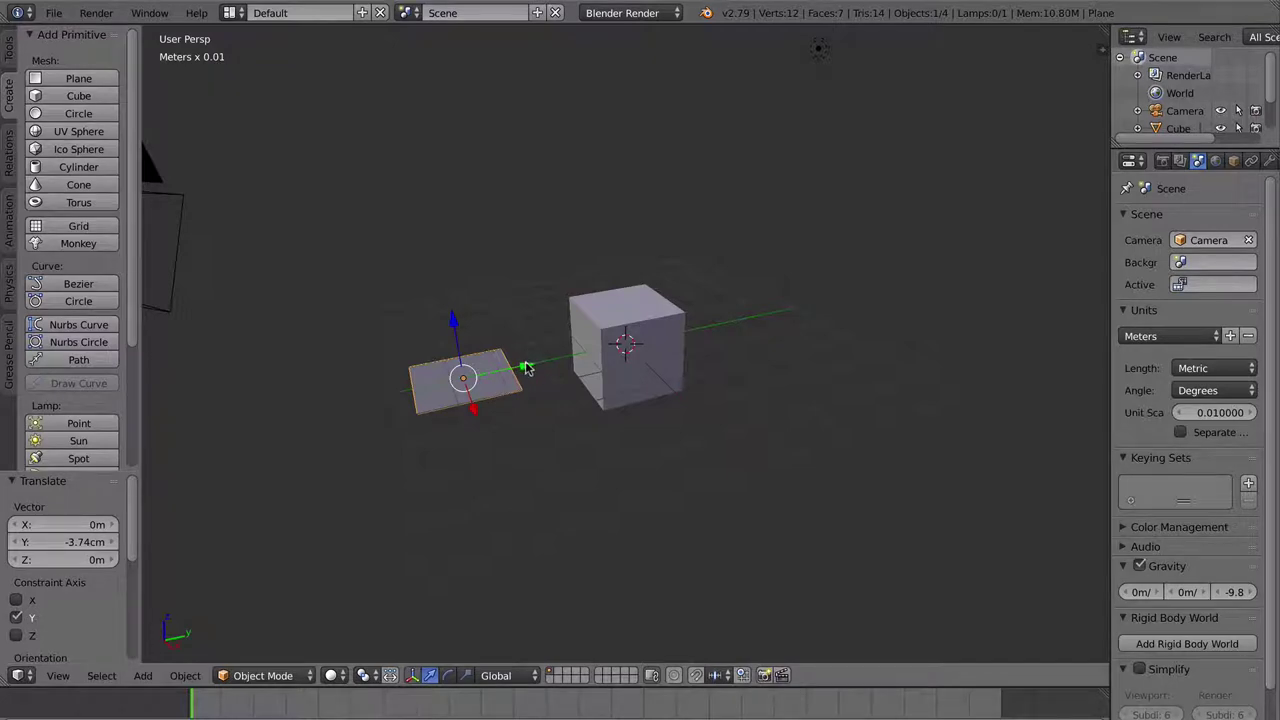
key("g")
key("y")
left_click(490, 368)
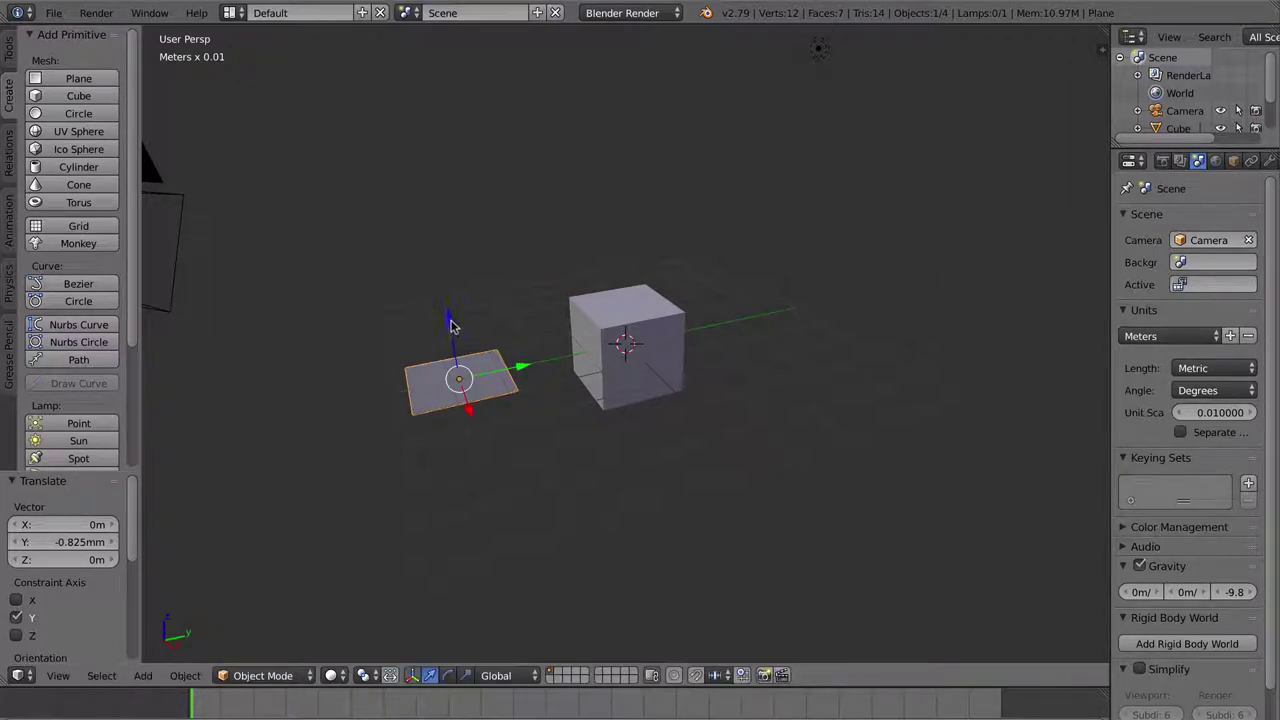
Raise the plane about 2.6 mm and move it about 4.3 cm in the negative X direction.
key("g")
key("z")
left_click(509, 417)
middle_click_drag(509, 417, 511, 450)
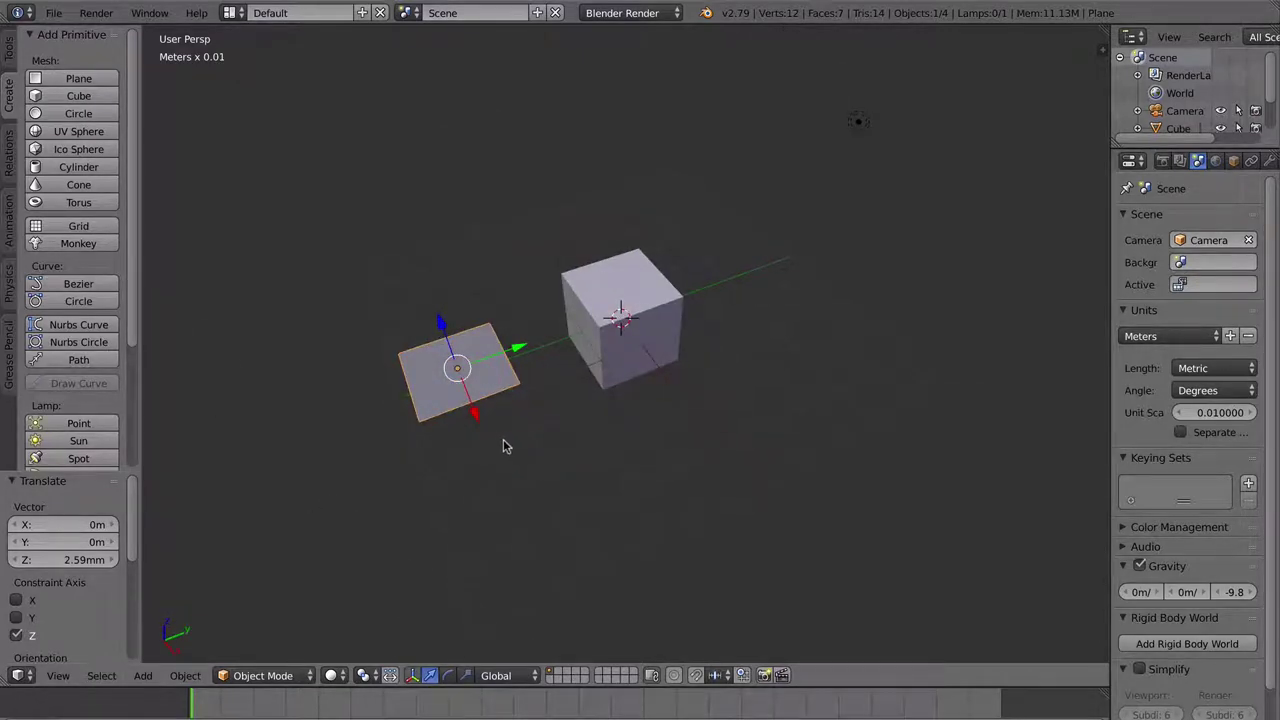
key("g")
key("x")
left_click(474, 346)
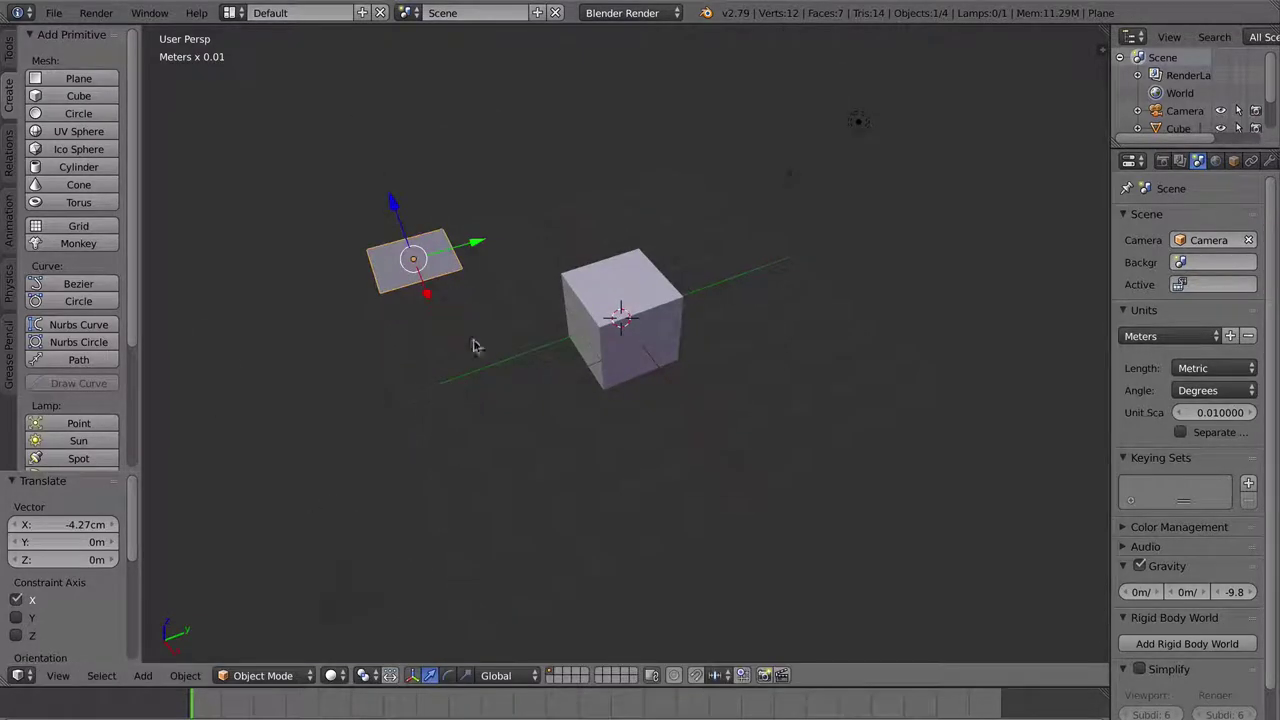
Add a circle and place it behind the cube, toward positive Y and about 3.3 cm in negative X.
middle_click_drag(474, 346, 486, 363)
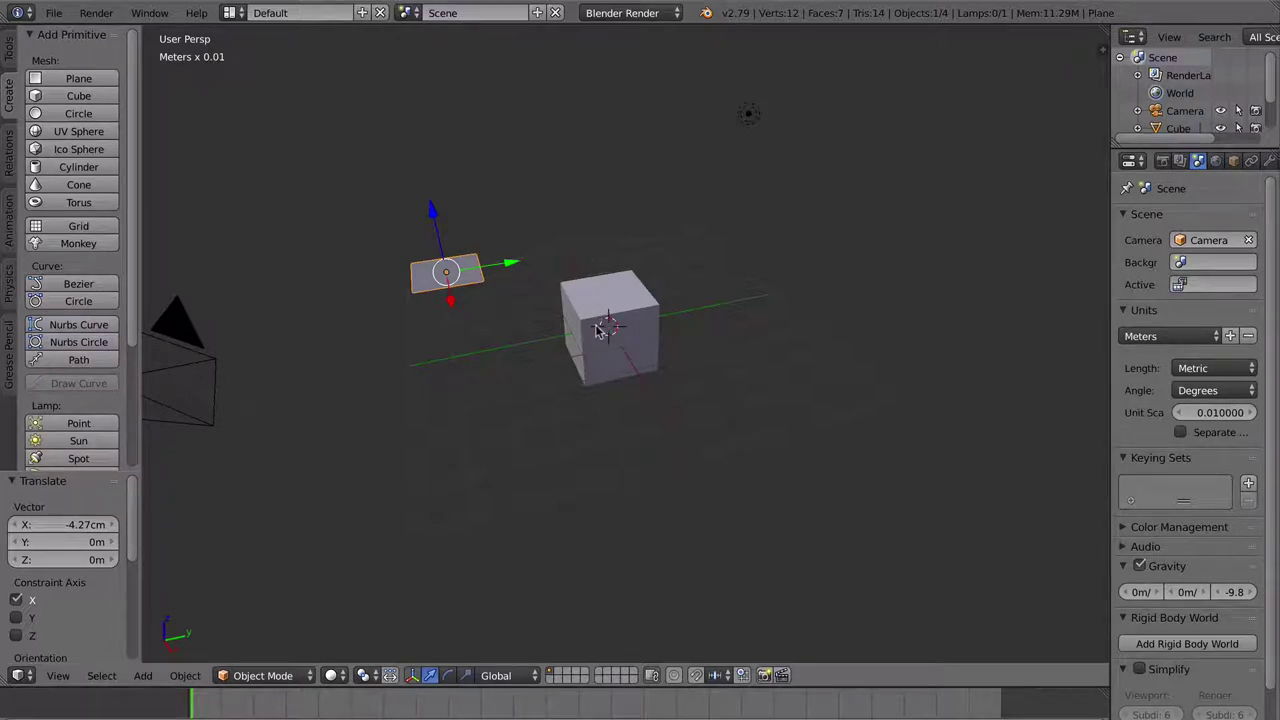
left_click(77, 113)
left_click_drag(660, 318, 662, 263)
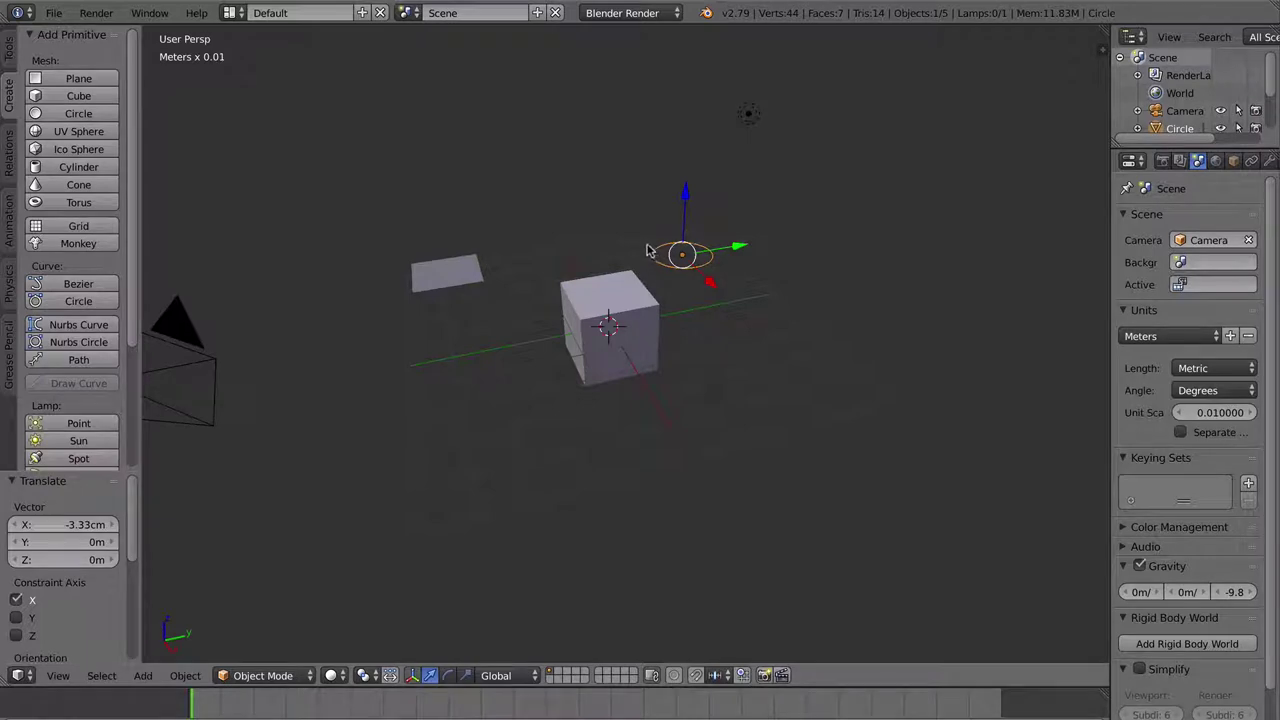
Add a UV sphere and move it about 3.2 cm in the positive Y direction, beside the cube.
left_click(80, 131)
key("g")
key("y")
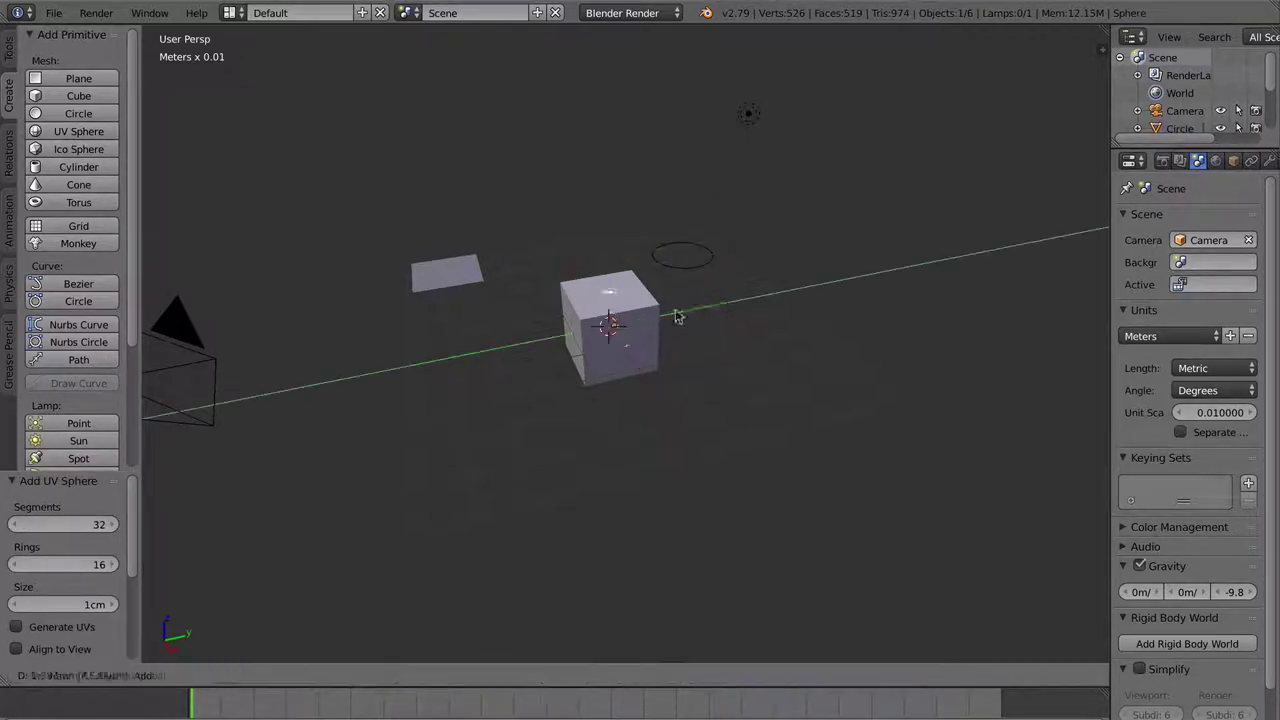
left_click(740, 305)
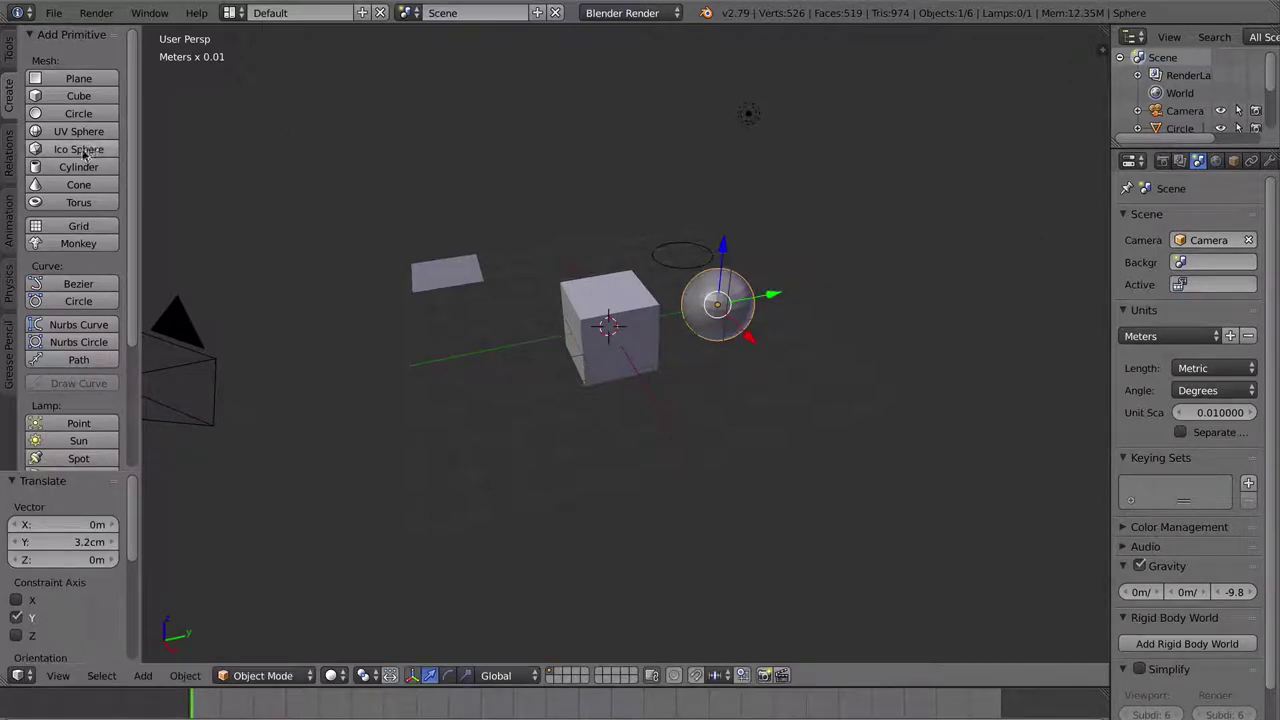
Add an ico sphere and move it about 2.9 cm along positive X and 3 cm along positive Y.
left_click(100, 149)
key("g")
key("x")
left_click(648, 418)
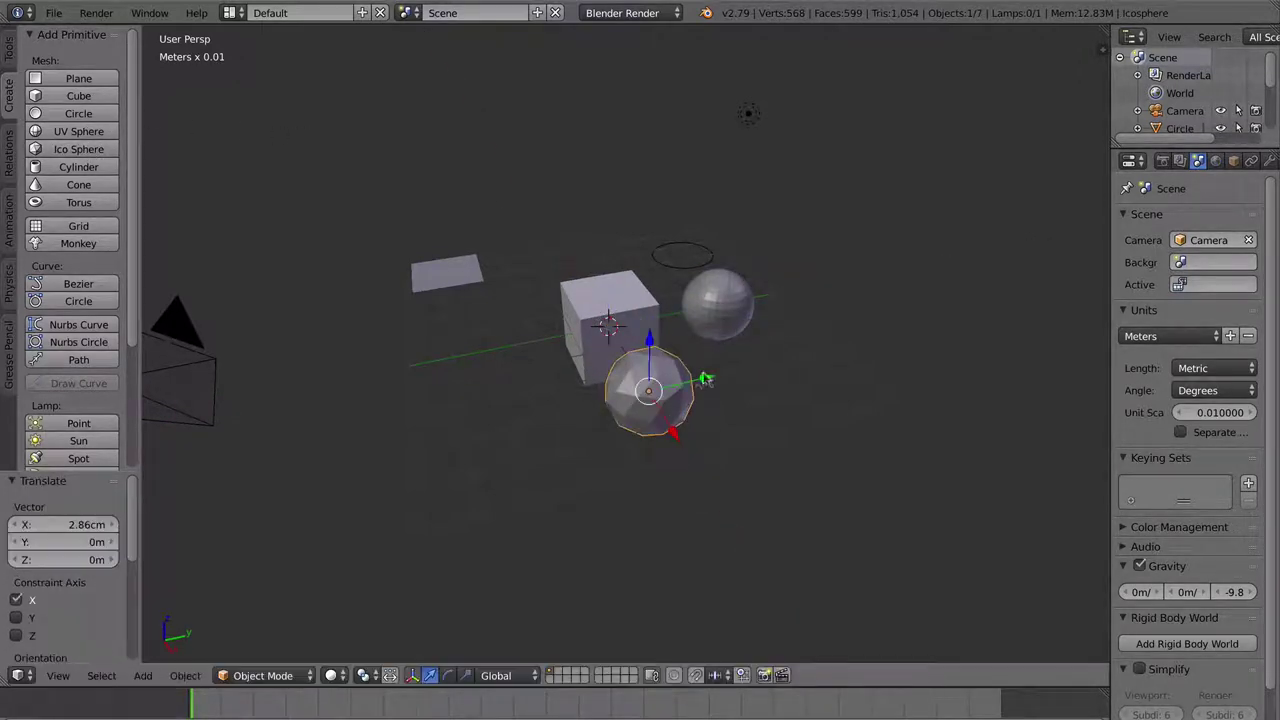
key("g")
key("y")
left_click(760, 368)
Examine the face structure of the UV sphere and the ico sphere from several angles to compare them.
middle_click_drag(760, 368, 625, 303)
scroll(645, 321, "up", 5)
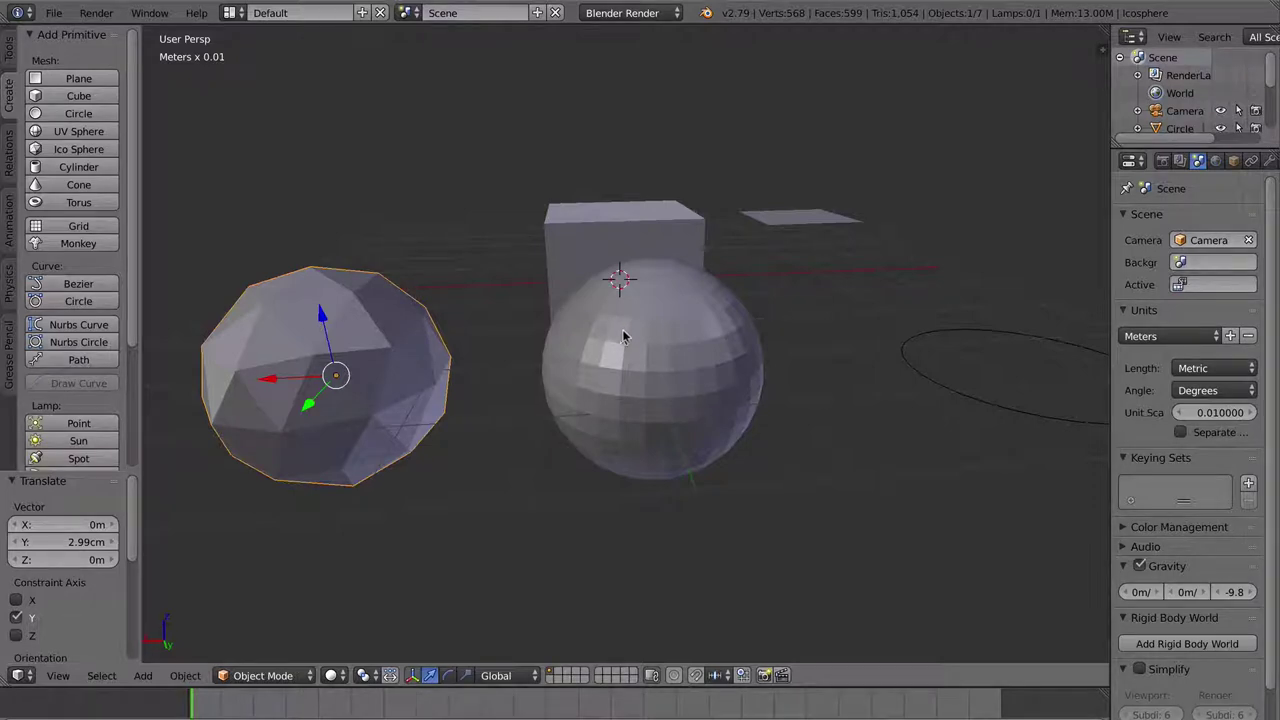
left_click(684, 311)
right_click(660, 370)
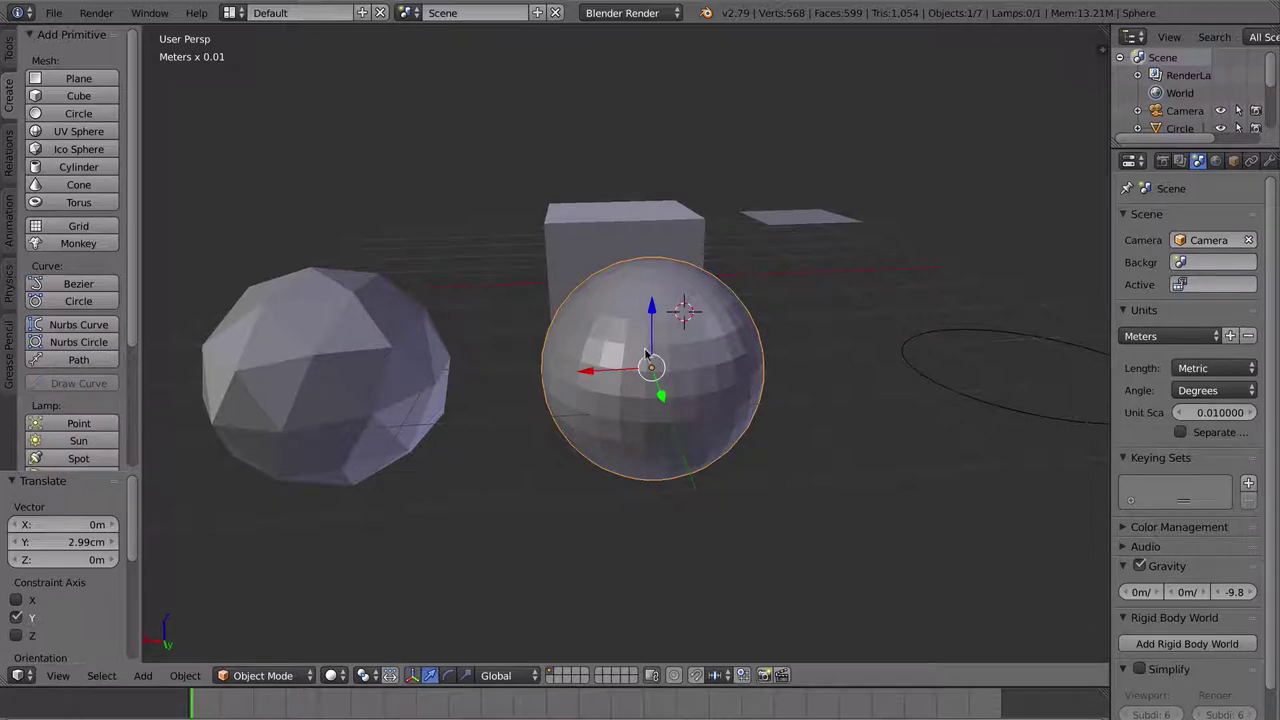
middle_click_drag(645, 352, 668, 374)
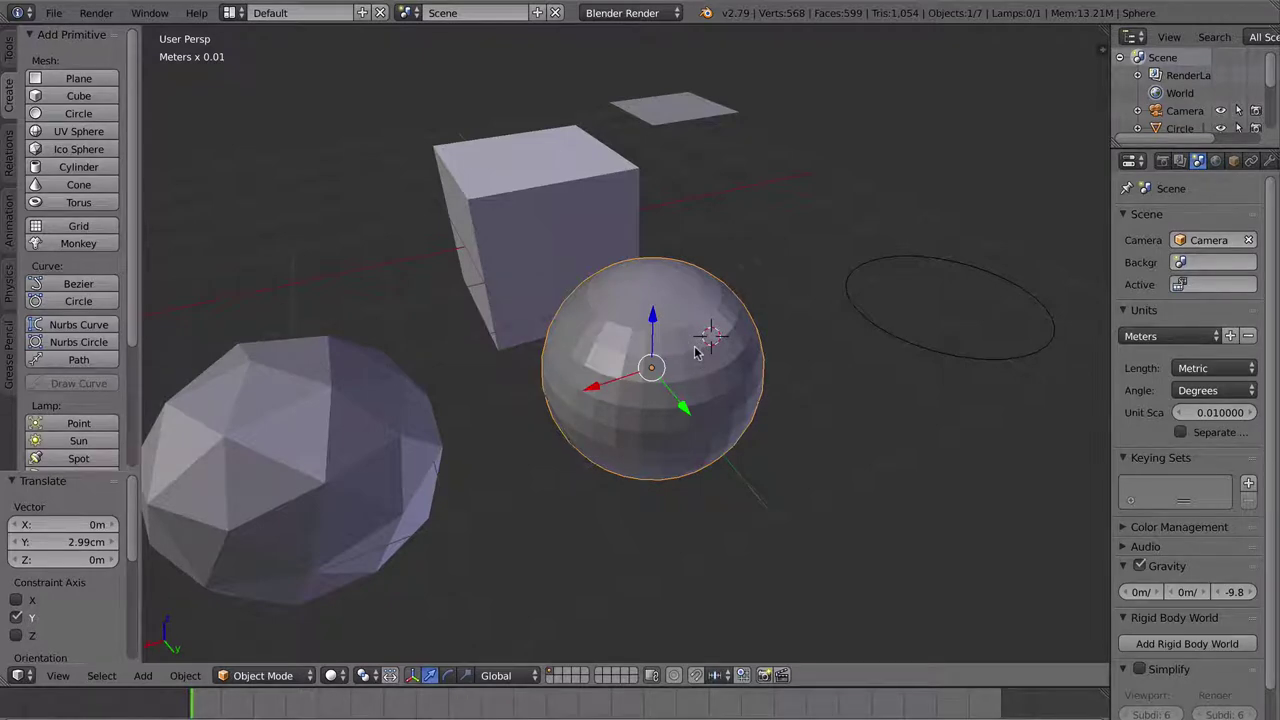
scroll(697, 352, "down", 2)
middle_click_drag(697, 352, 444, 360)
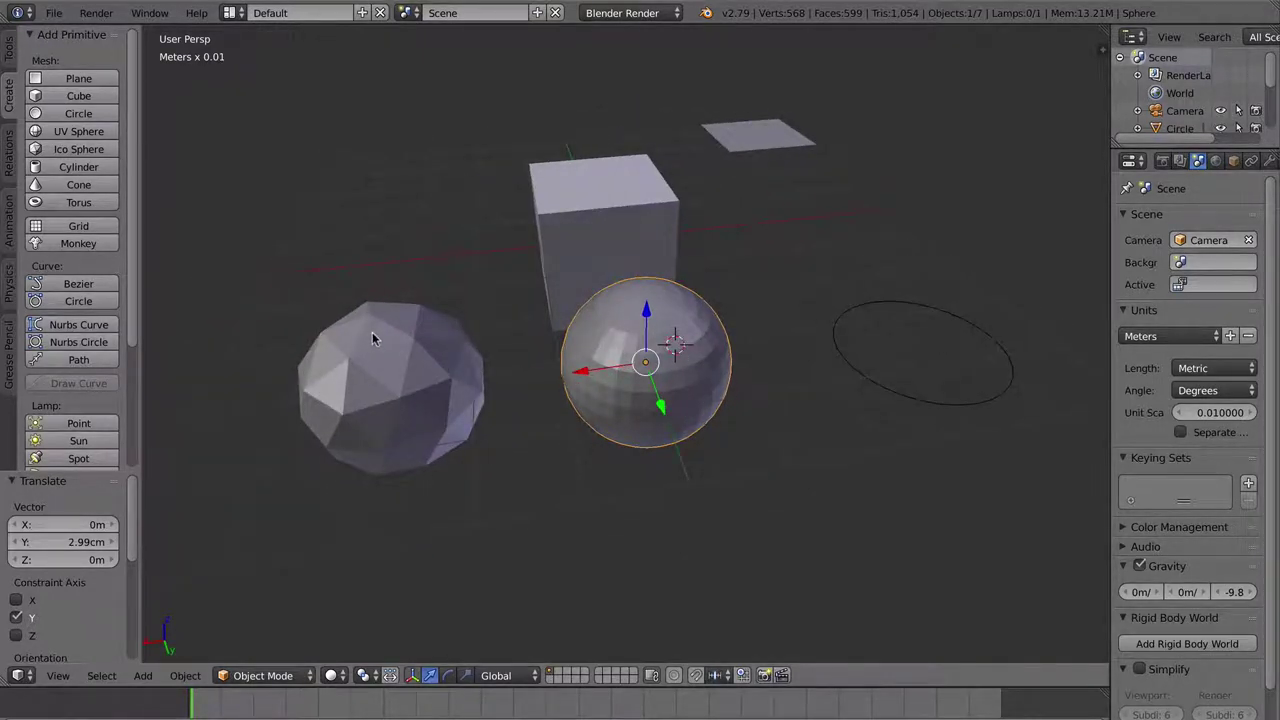
middle_click_drag(387, 385, 403, 354)
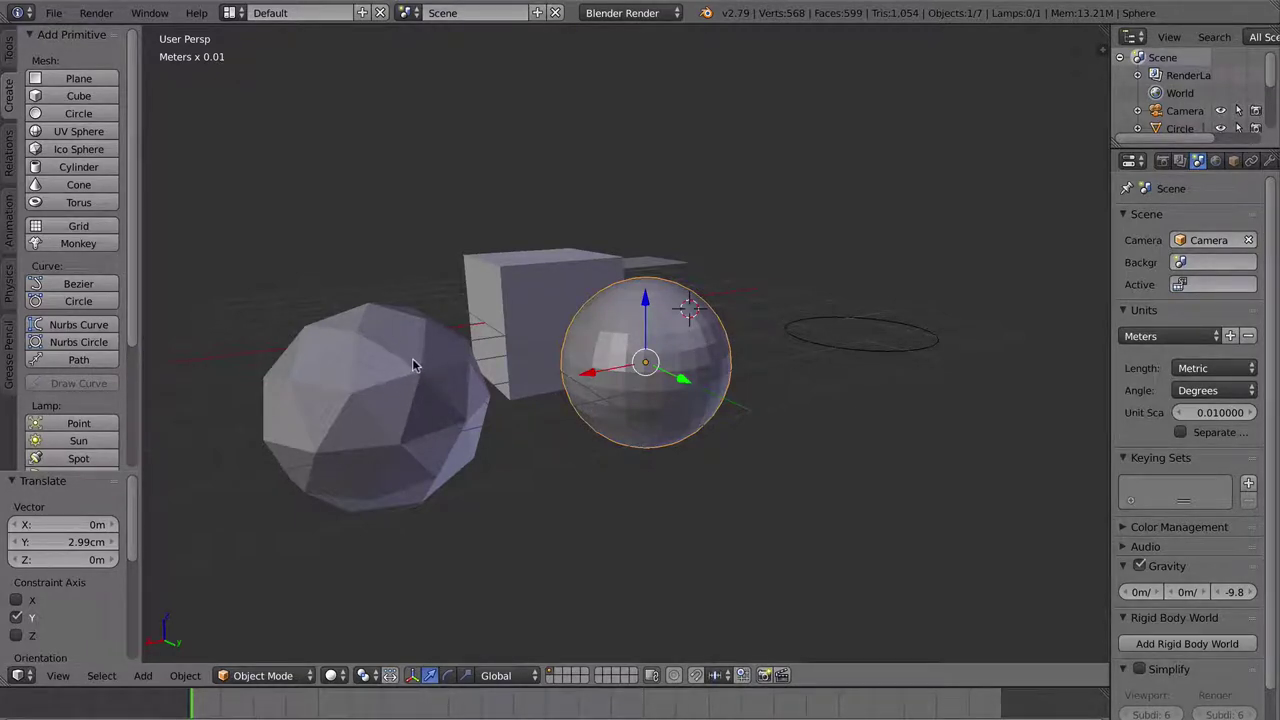
middle_click_drag(590, 370, 577, 412)
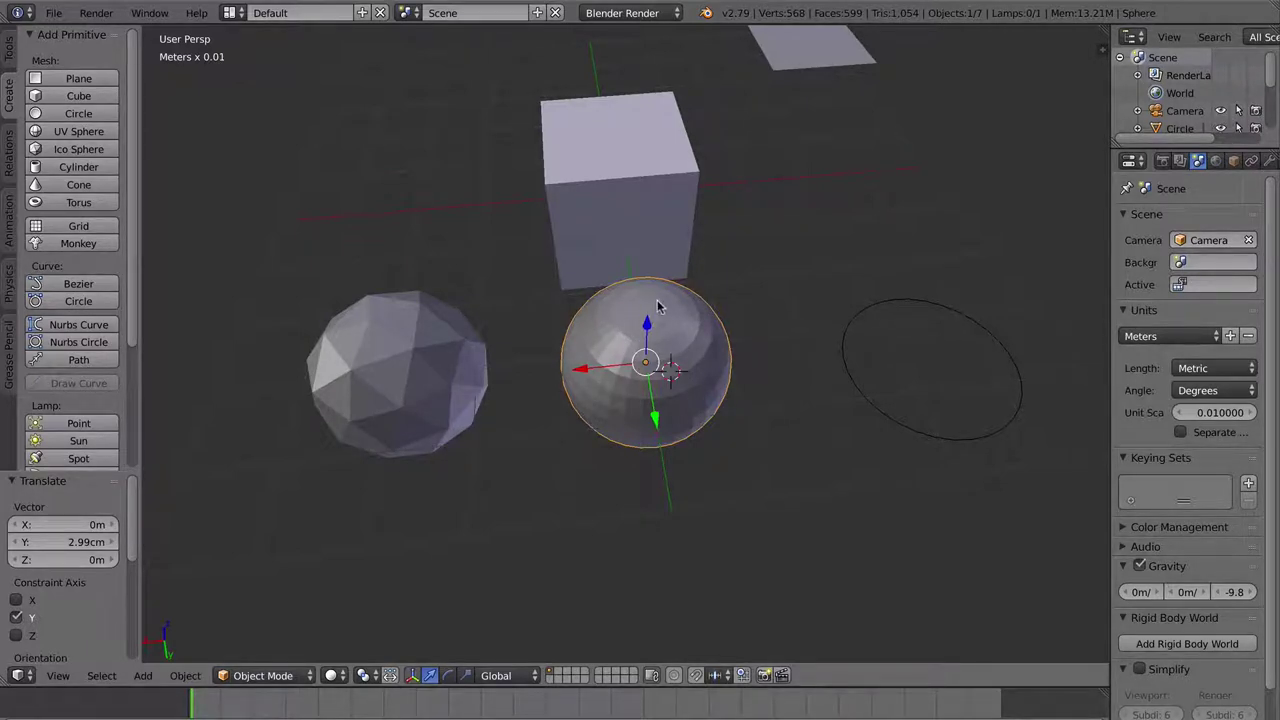
middle_click_drag(613, 400, 640, 313)
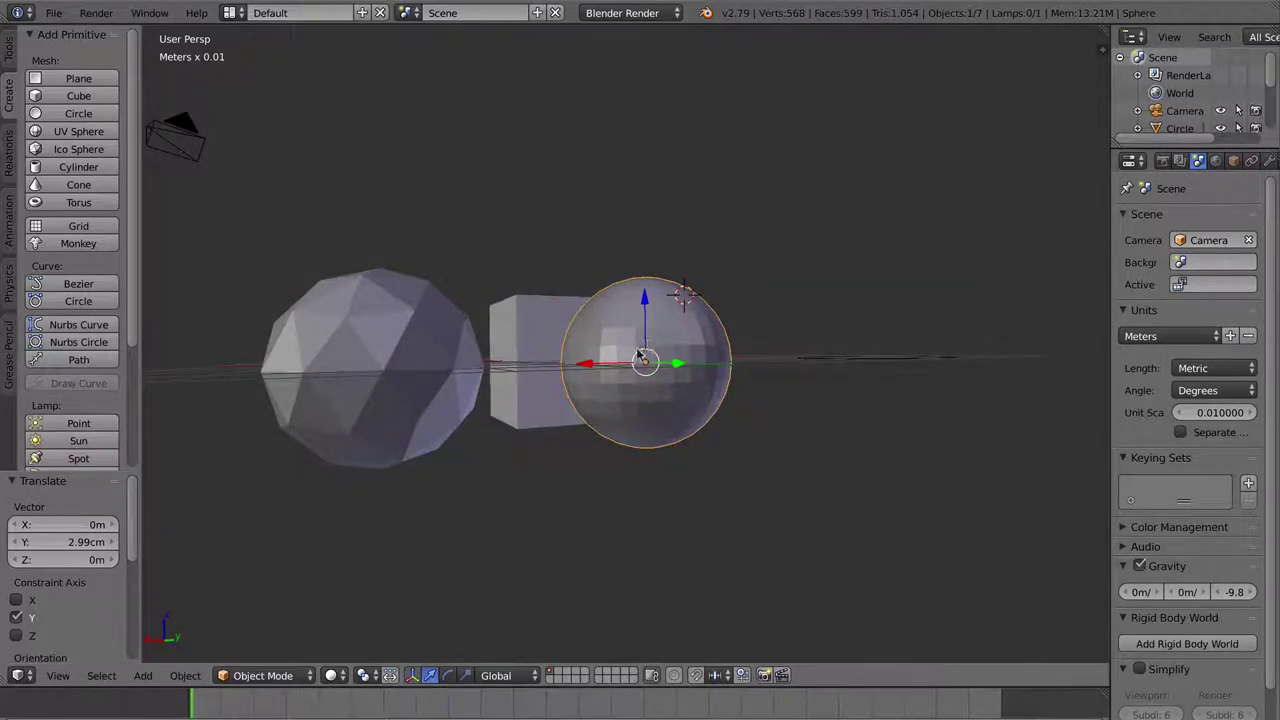
middle_click_drag(644, 360, 420, 347)
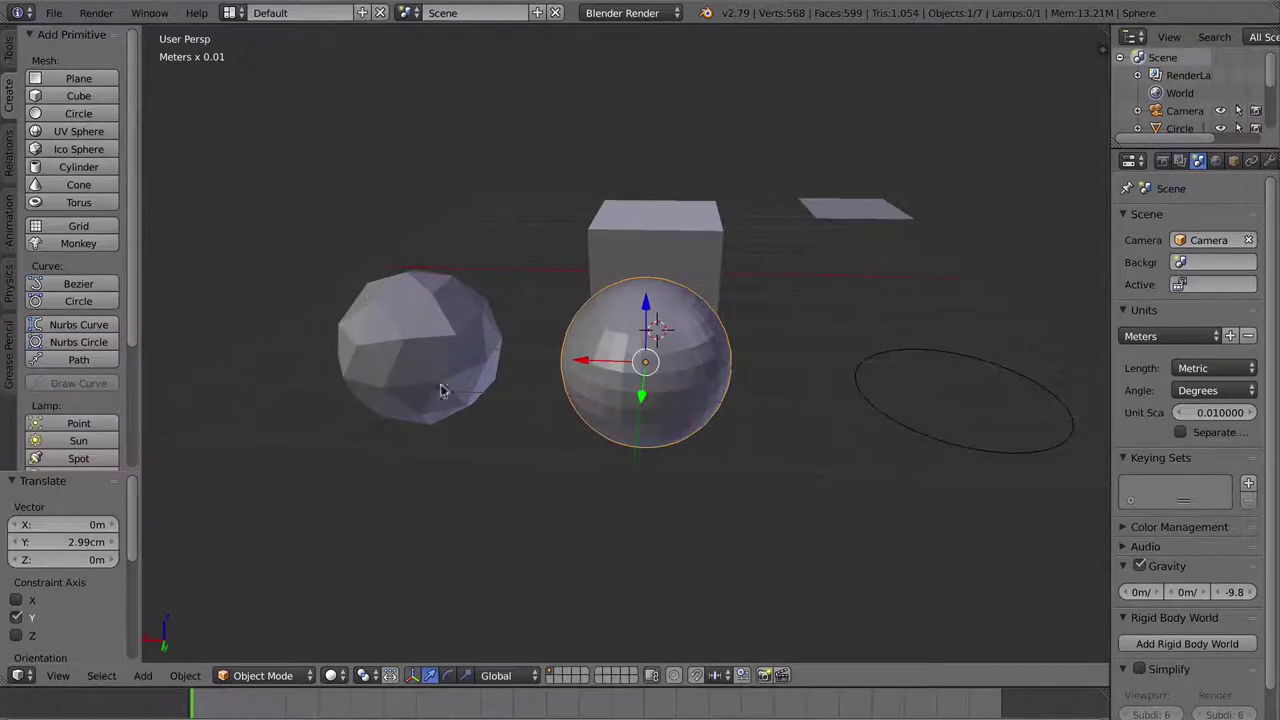
Delete the ico sphere beside the UV sphere.
right_click(383, 336)
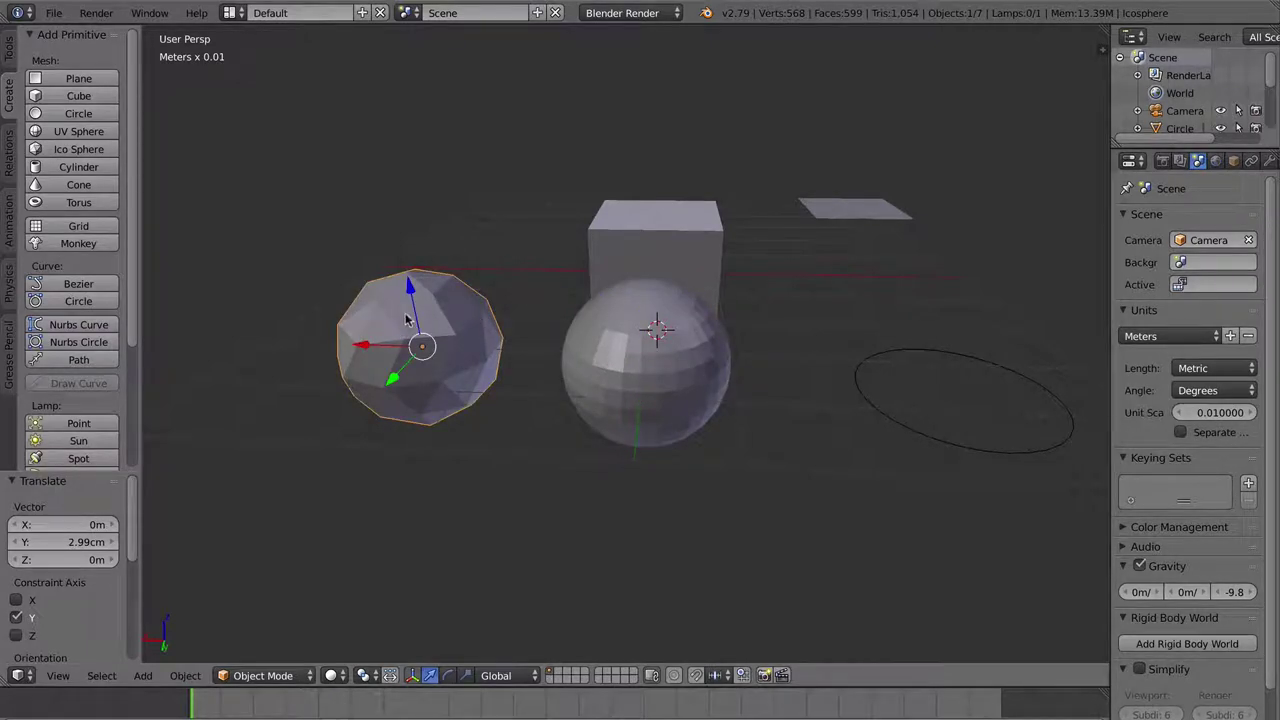
key("x")
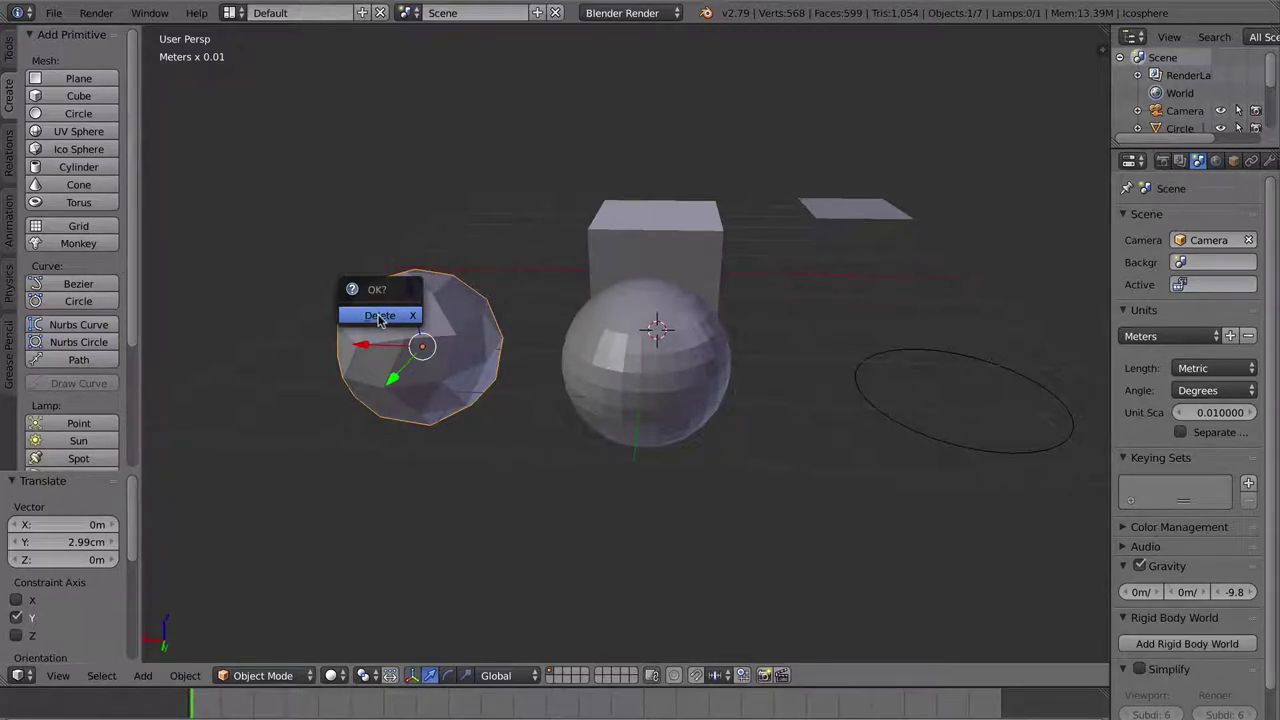
left_click(378, 316)
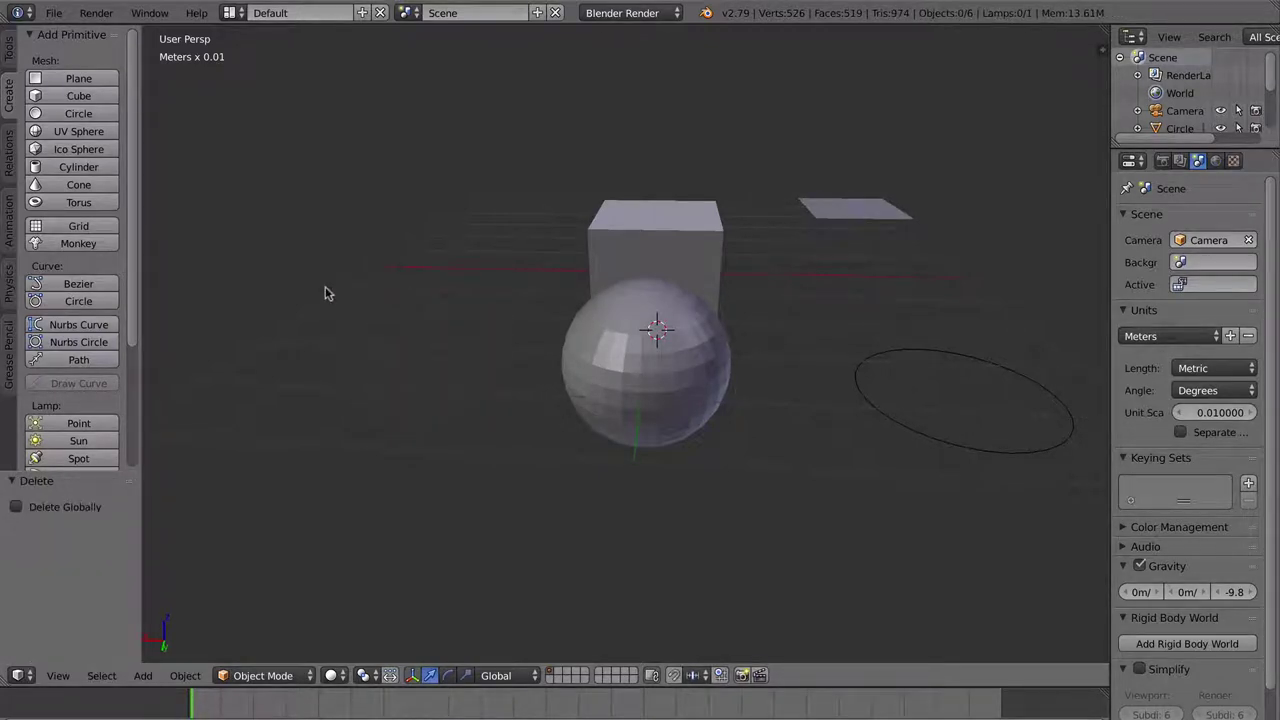
Add a new ico sphere and set its subdivisions to 4.
left_click(80, 151)
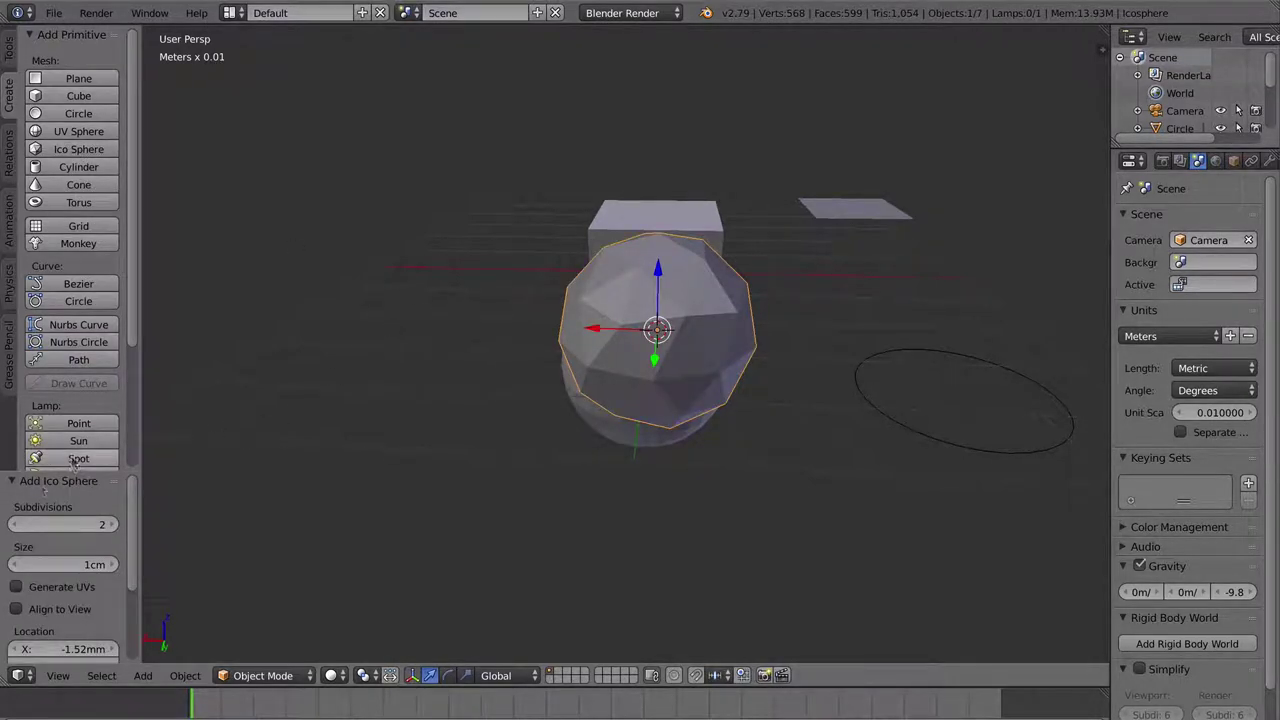
scroll(128, 560, "down", 3)
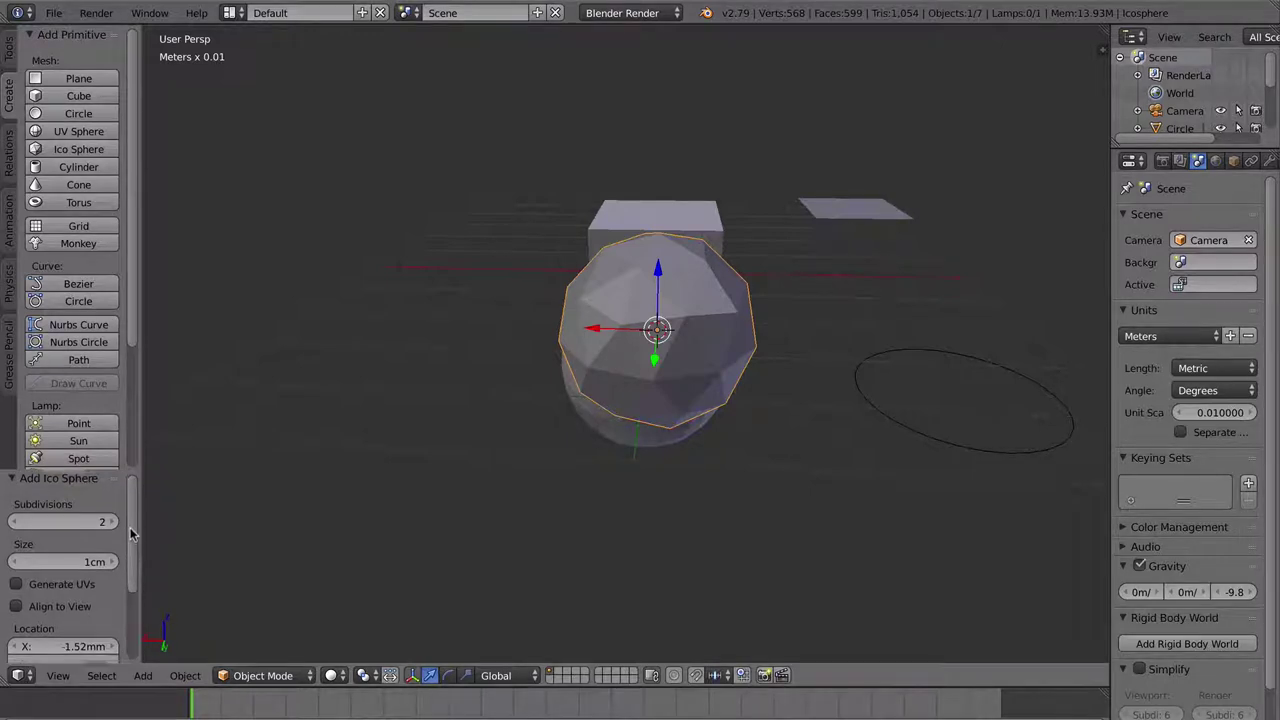
scroll(128, 535, "up", 3)
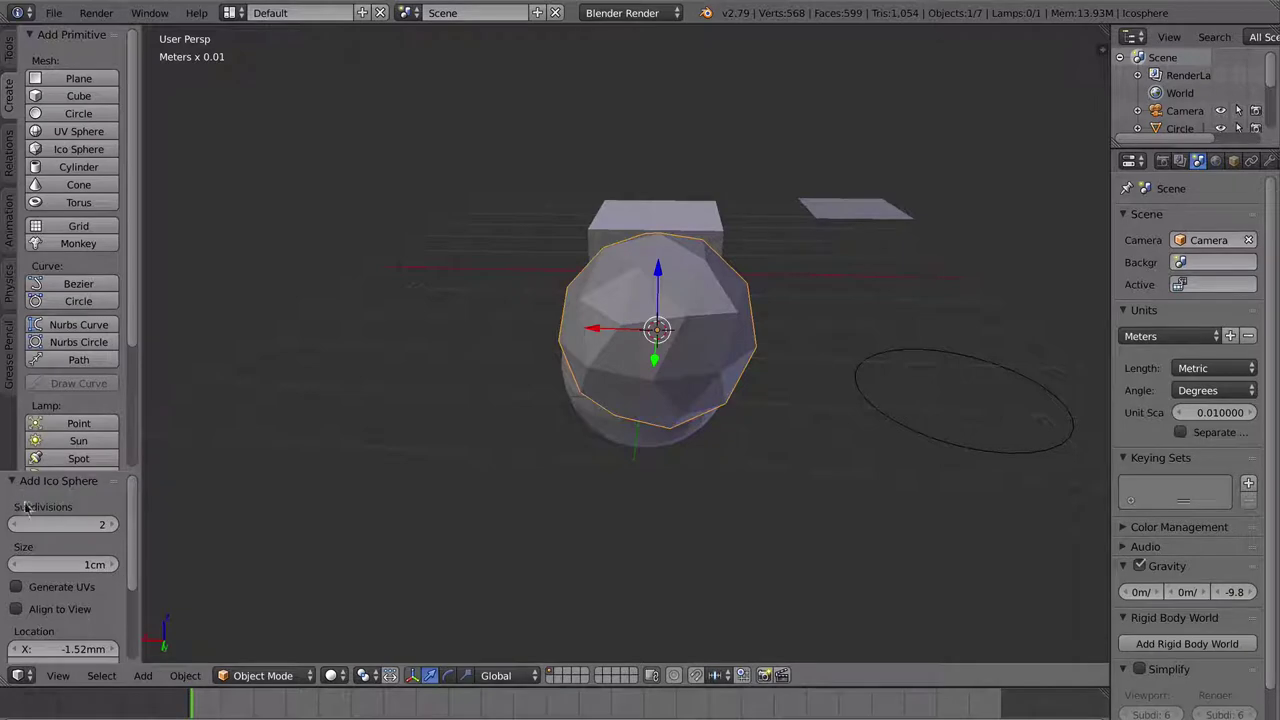
left_click(112, 526)
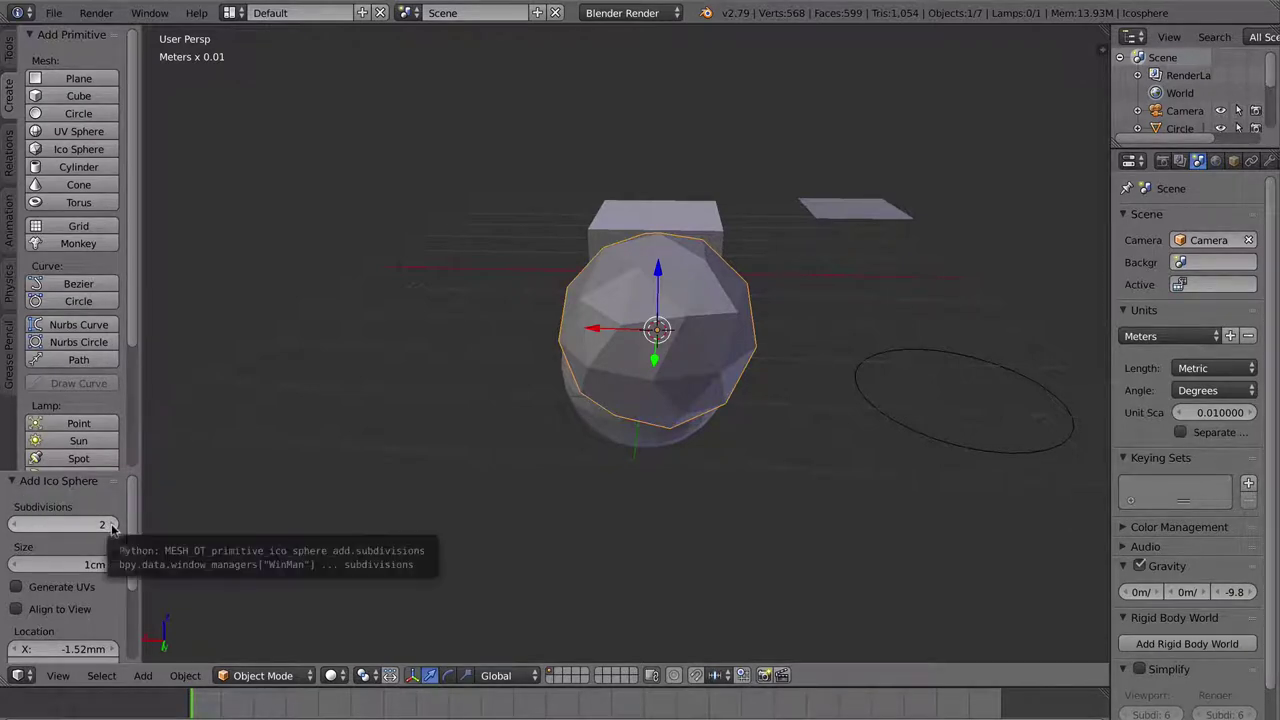
left_click(112, 526)
left_click(112, 526)
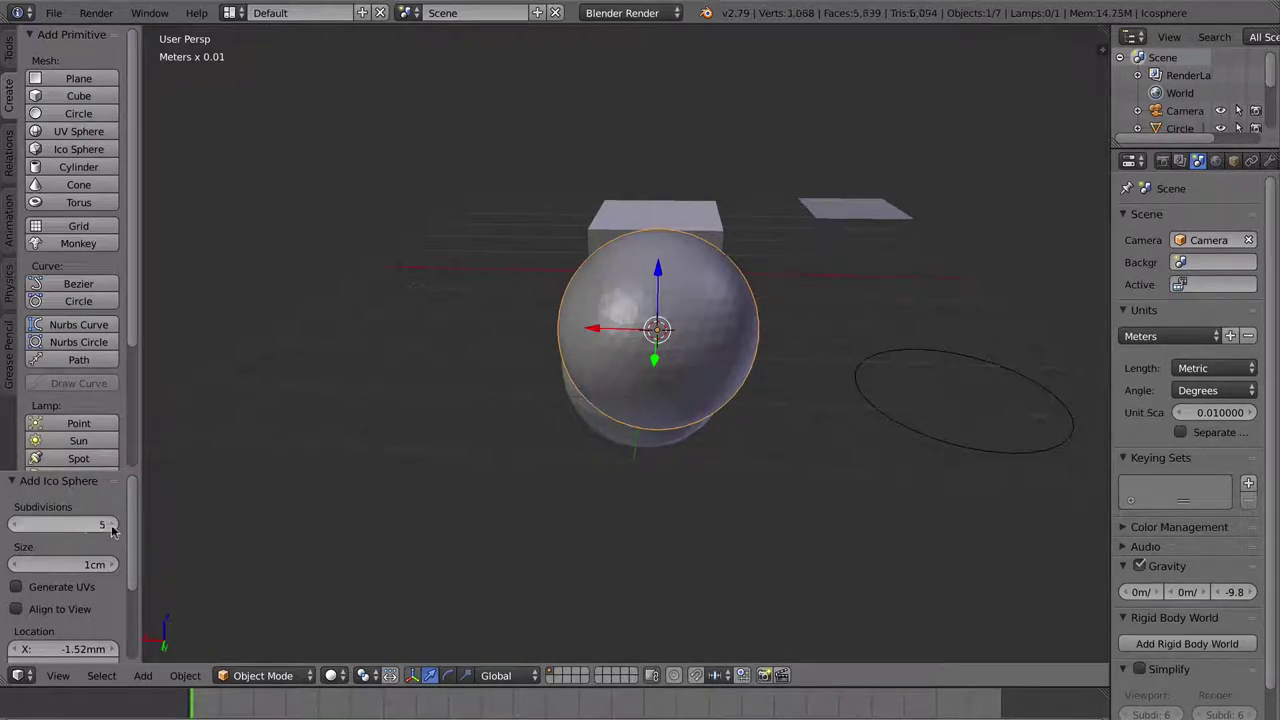
left_click(14, 525)
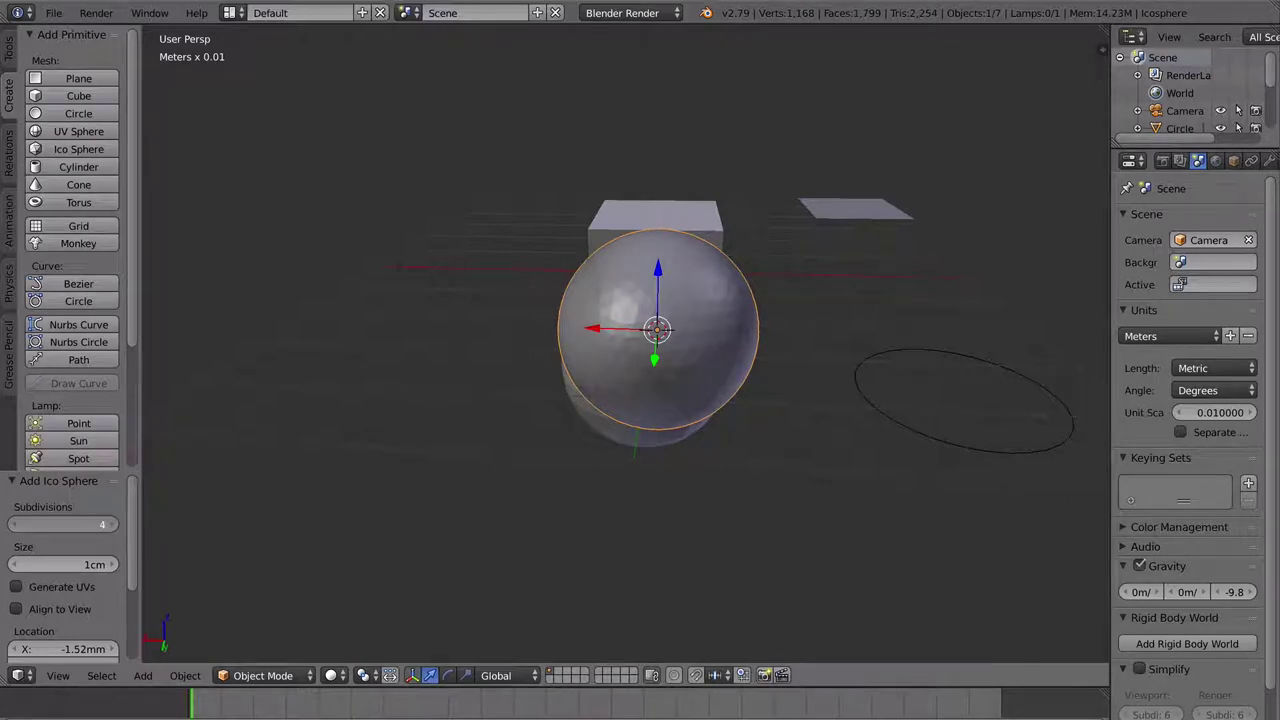
Try 7 subdivisions on the new ico sphere, and return the value to 4.
left_click(114, 526)
left_click(112, 526)
left_click(112, 526)
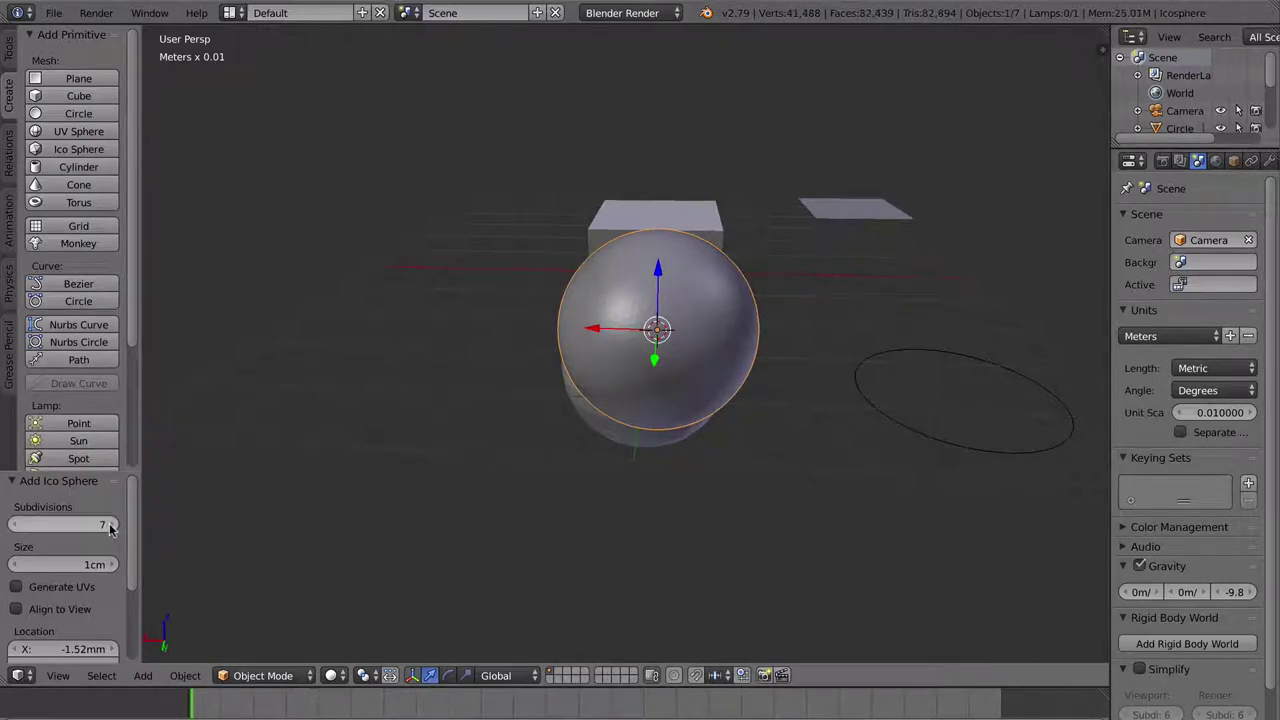
left_click(16, 526)
left_click(16, 526)
left_click(16, 526)
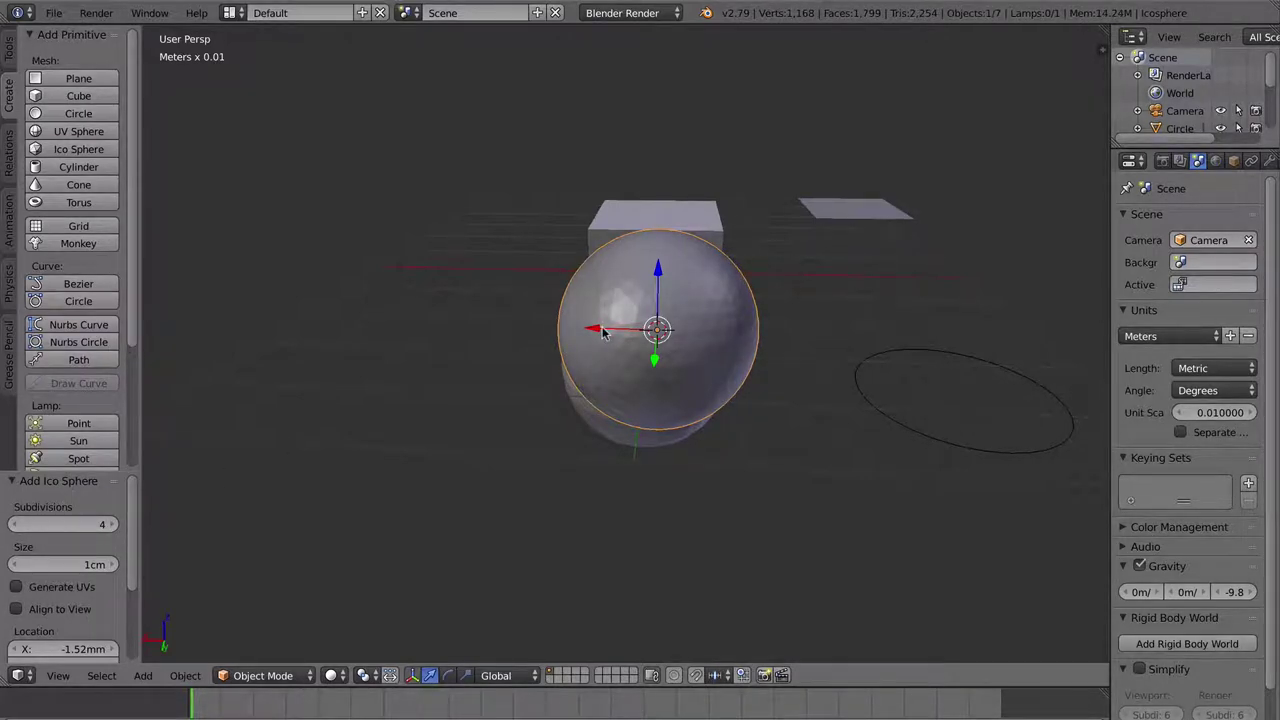
Move the new ico sphere about 2.8 cm in the positive X direction, clear of the UV sphere.
key("g")
key("x")
left_click(334, 317)
middle_click_drag(334, 317, 454, 337)
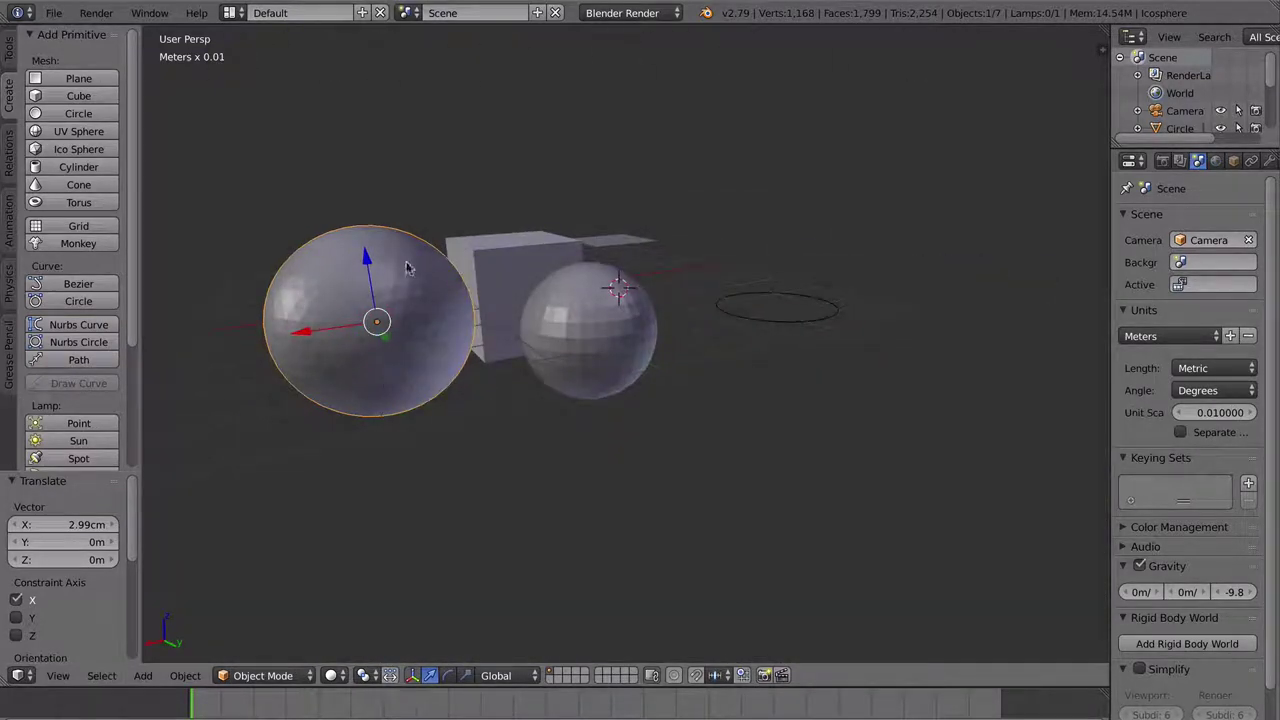
left_click(330, 428)
key("g")
key("x")
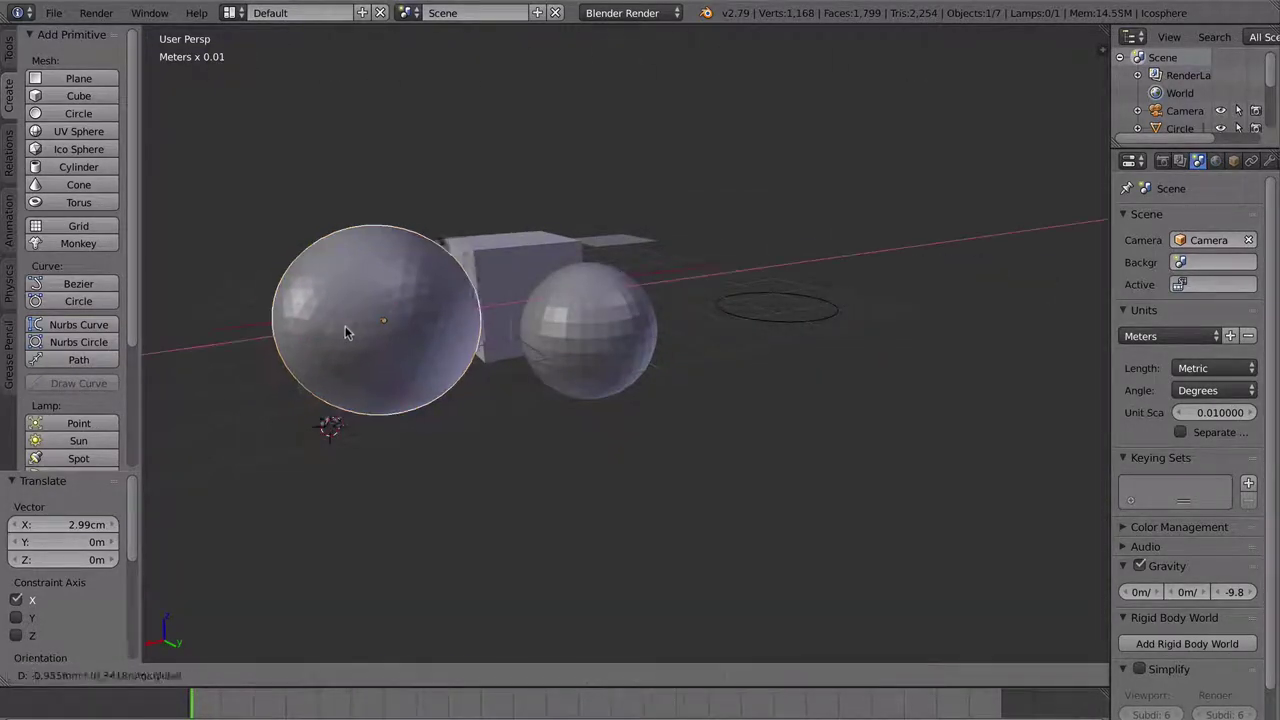
left_click(330, 428)
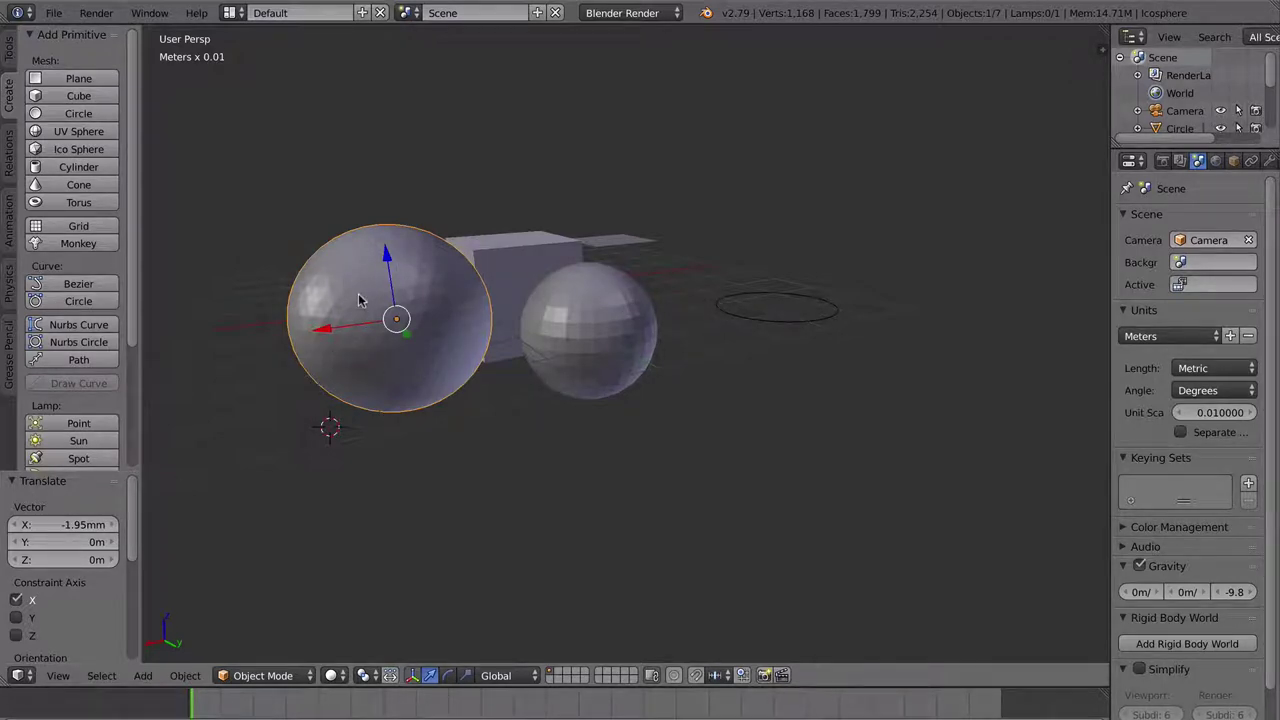
Add a cylinder with 39 vertices and move it about 6.1 cm in the negative X direction, clear of the UV sphere.
mouse_move(443, 326)
middle_mouse_down()
mouse_move(391, 330)
mouse_move(426, 334)
middle_mouse_up()
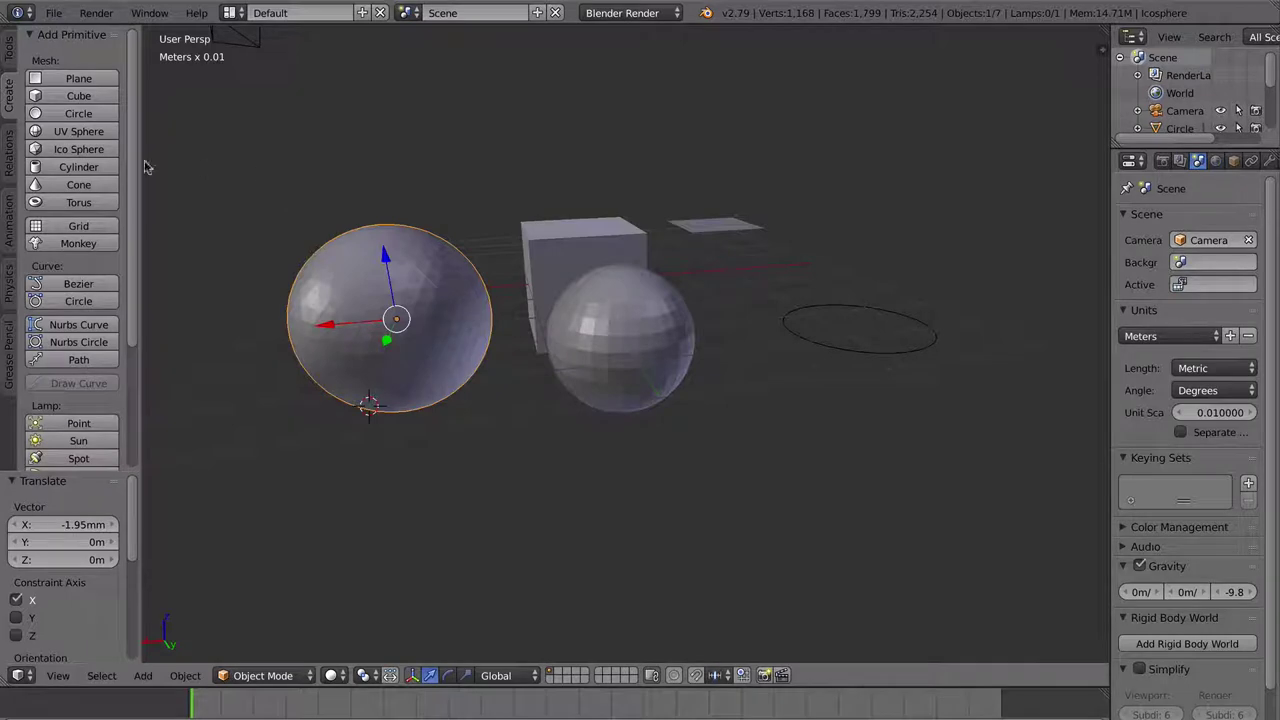
left_click(78, 167)
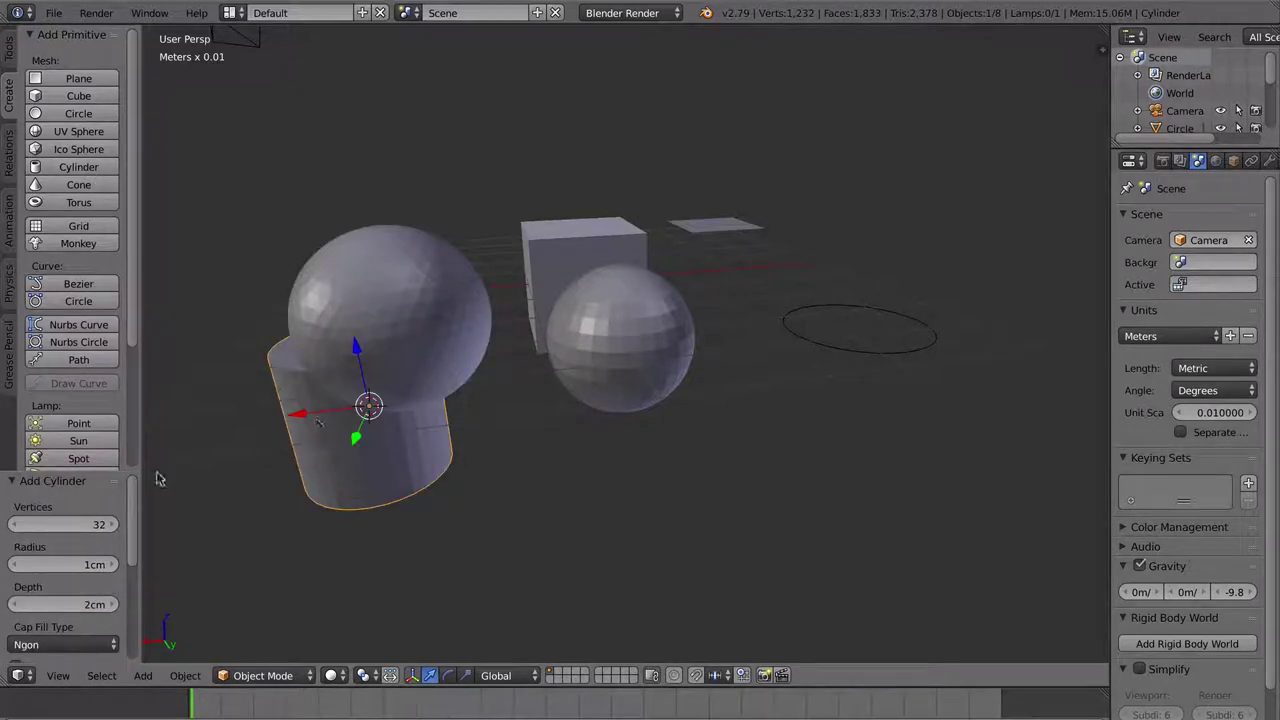
left_click(115, 527)
left_click(115, 527)
left_click(115, 527)
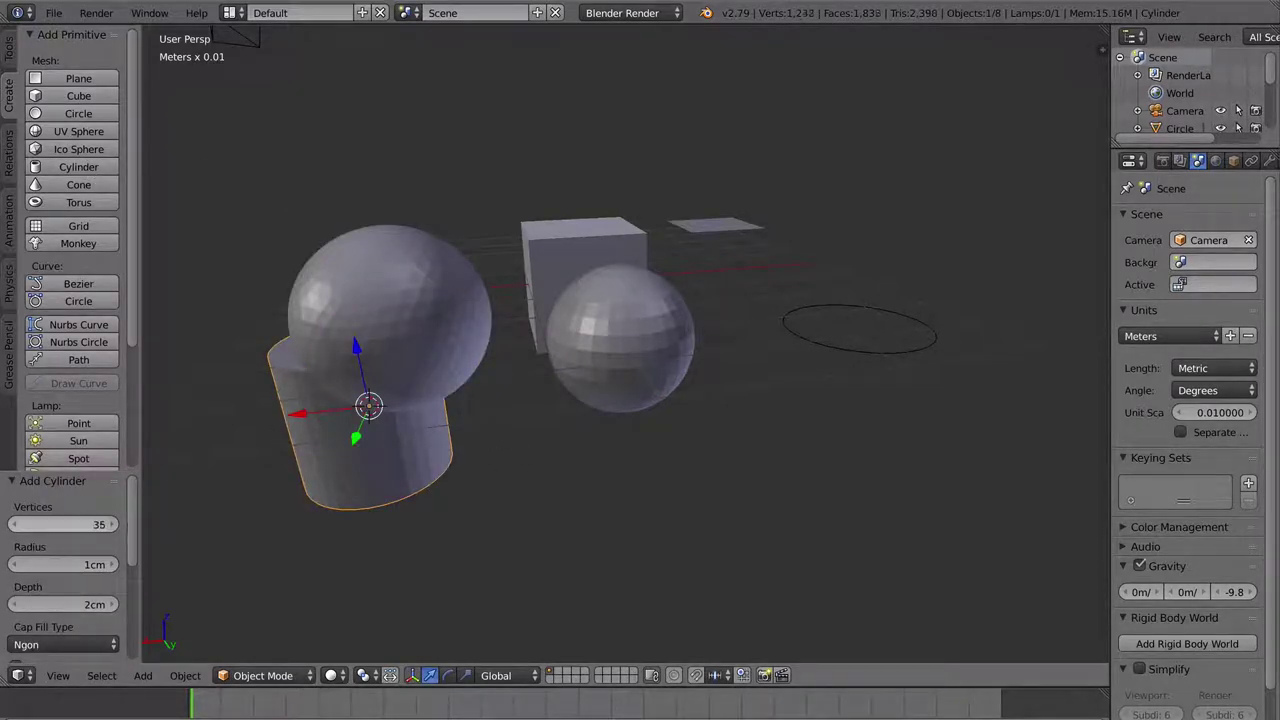
left_click(115, 527)
left_click(115, 527)
left_click(115, 527)
left_click(115, 527)
left_click_drag(298, 413, 673, 353)
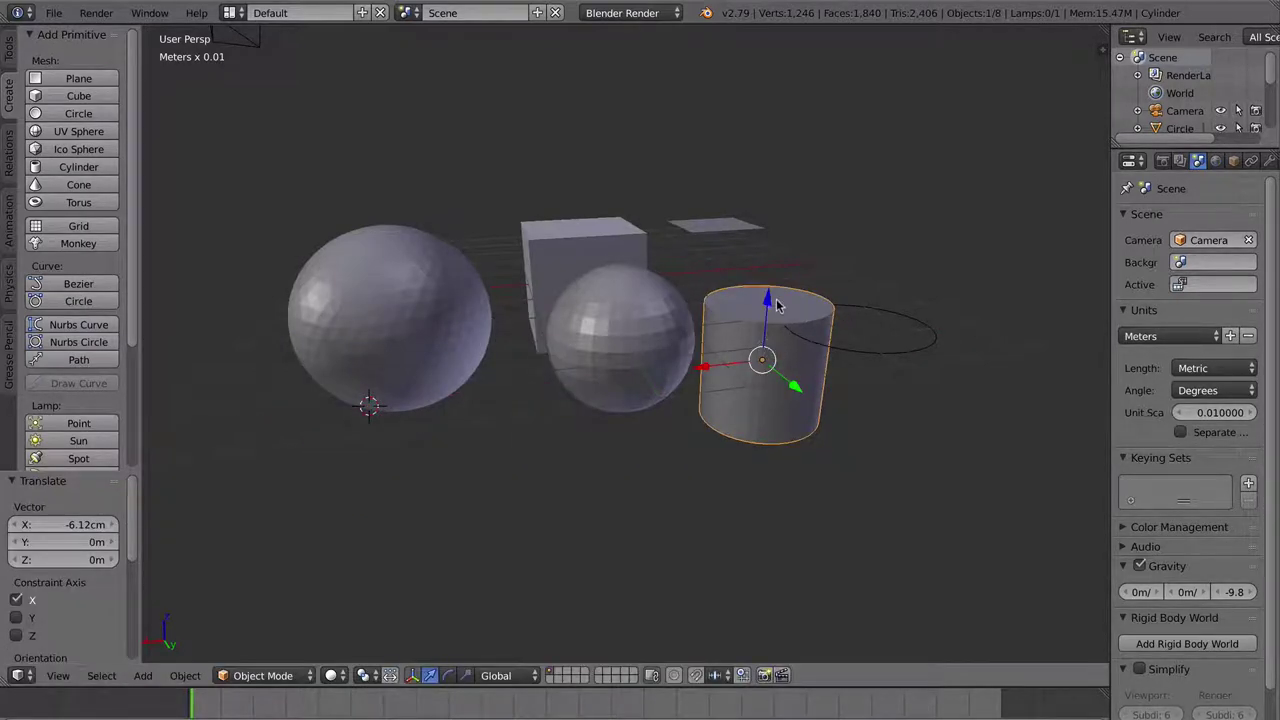
Add a cone and a torus at the 3D cursor, and move the torus about 2.8 cm in the positive Y direction.
middle_click_drag(778, 305, 770, 340)
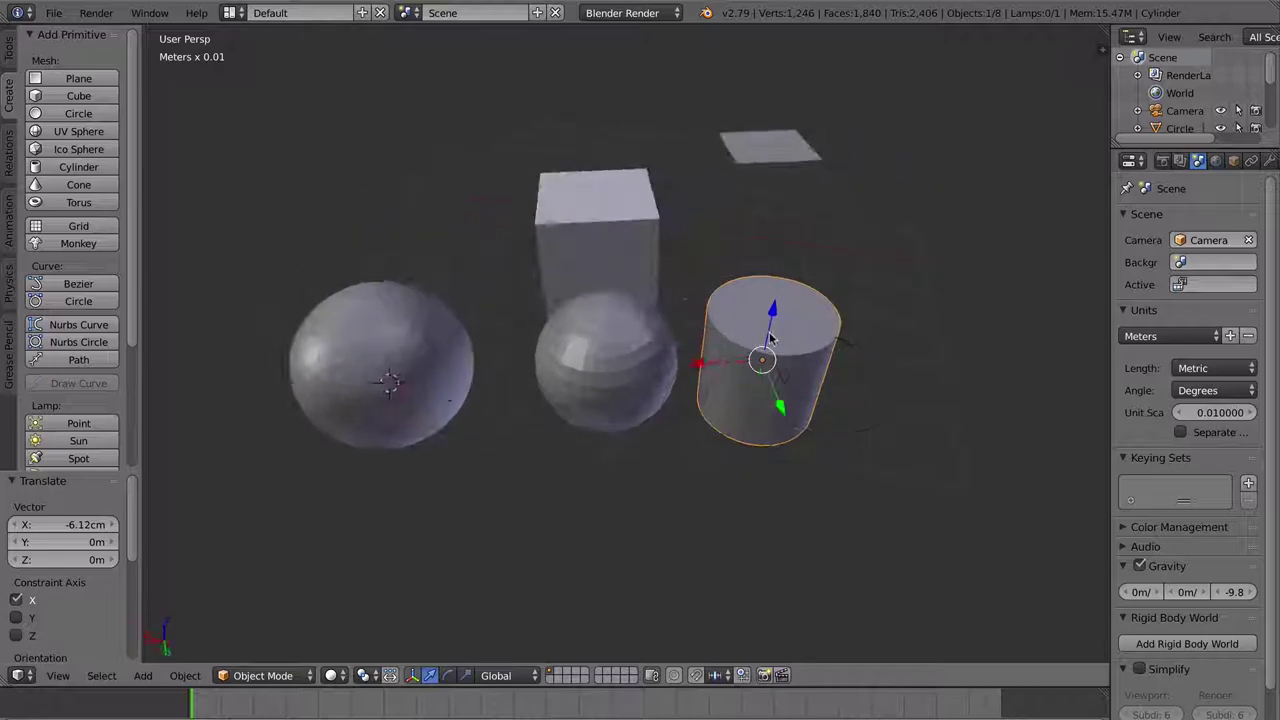
left_click(76, 185)
left_click(78, 202)
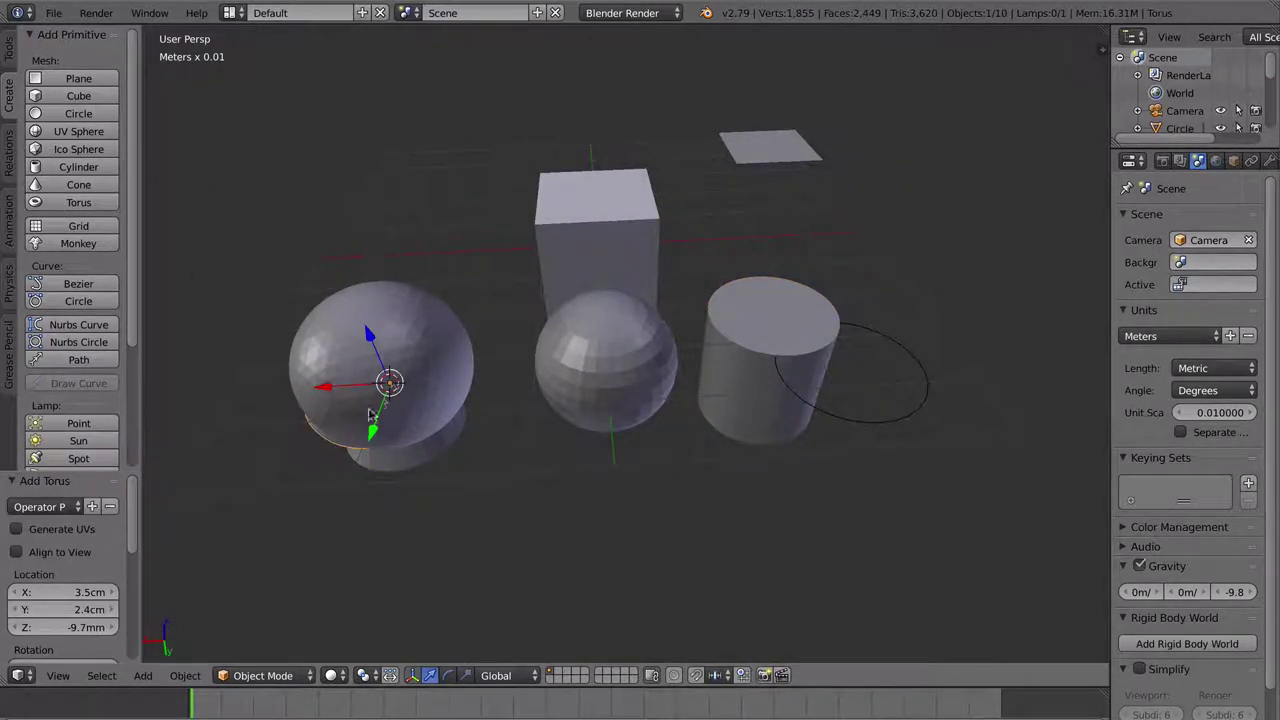
left_click_drag(372, 425, 349, 591)
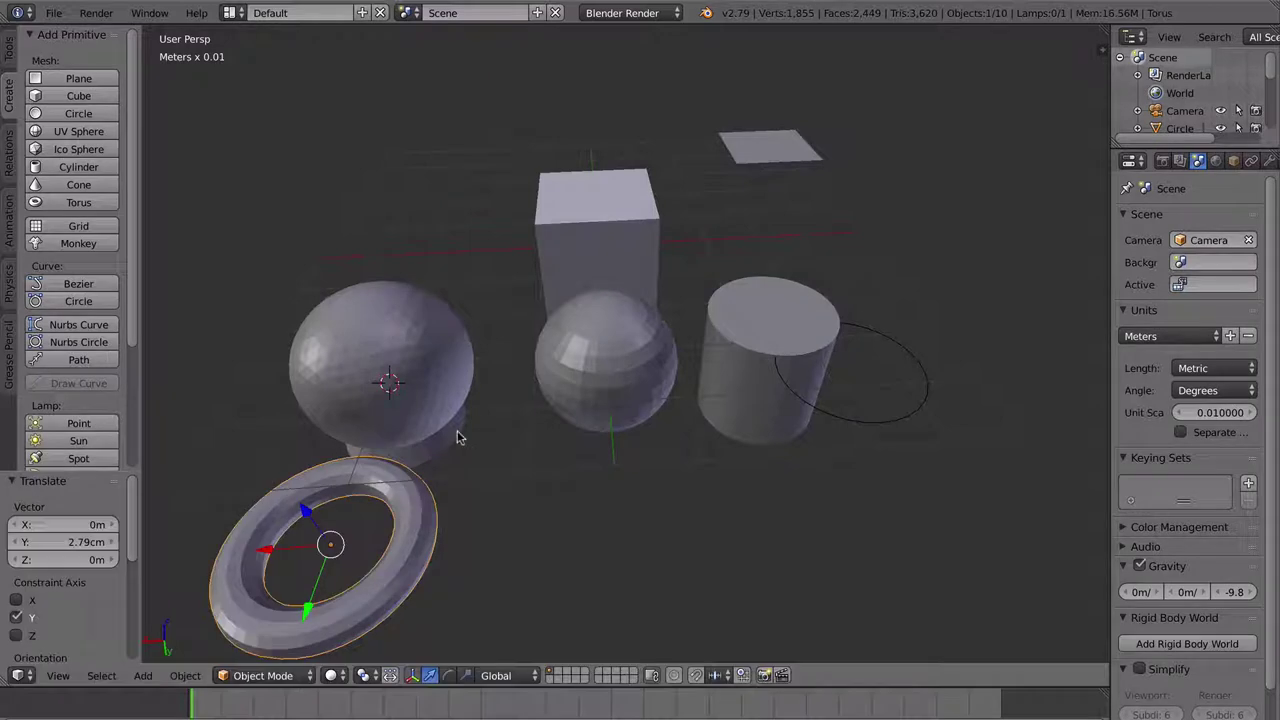
Add another cone and move it about 8.3 cm in the negative X direction, past the cylinder.
left_click(78, 185)
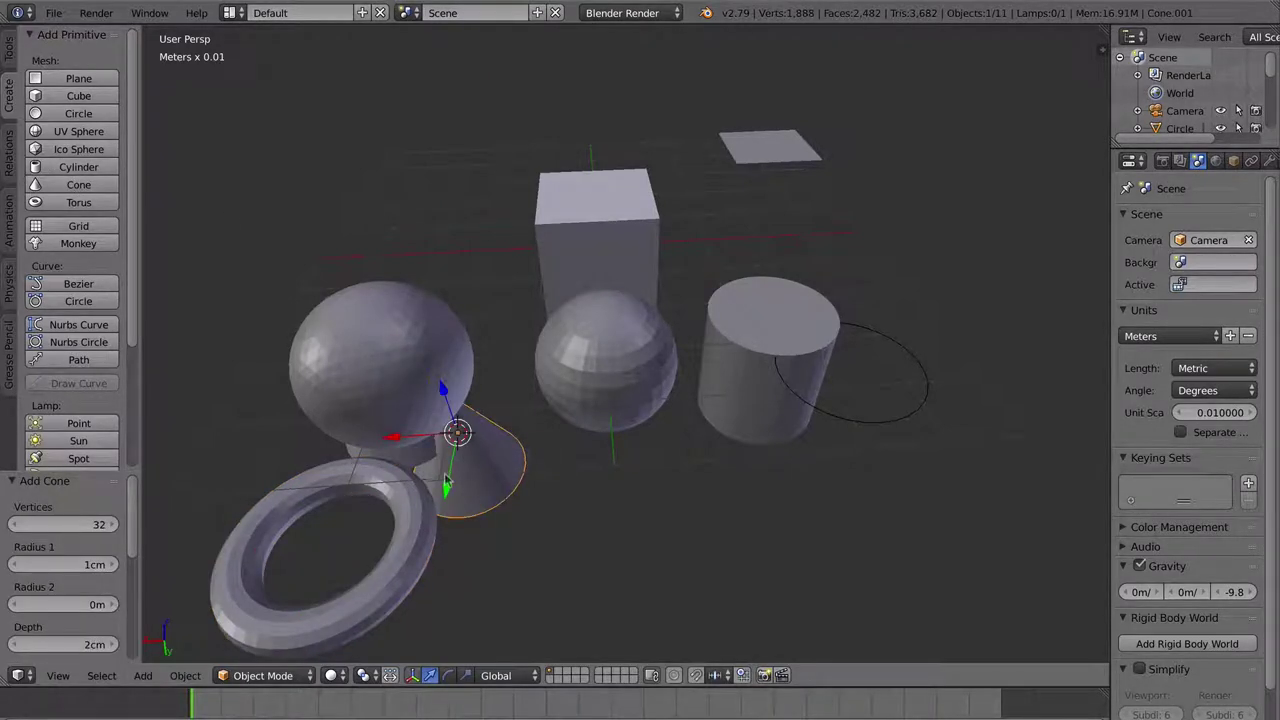
left_click_drag(408, 441, 880, 410)
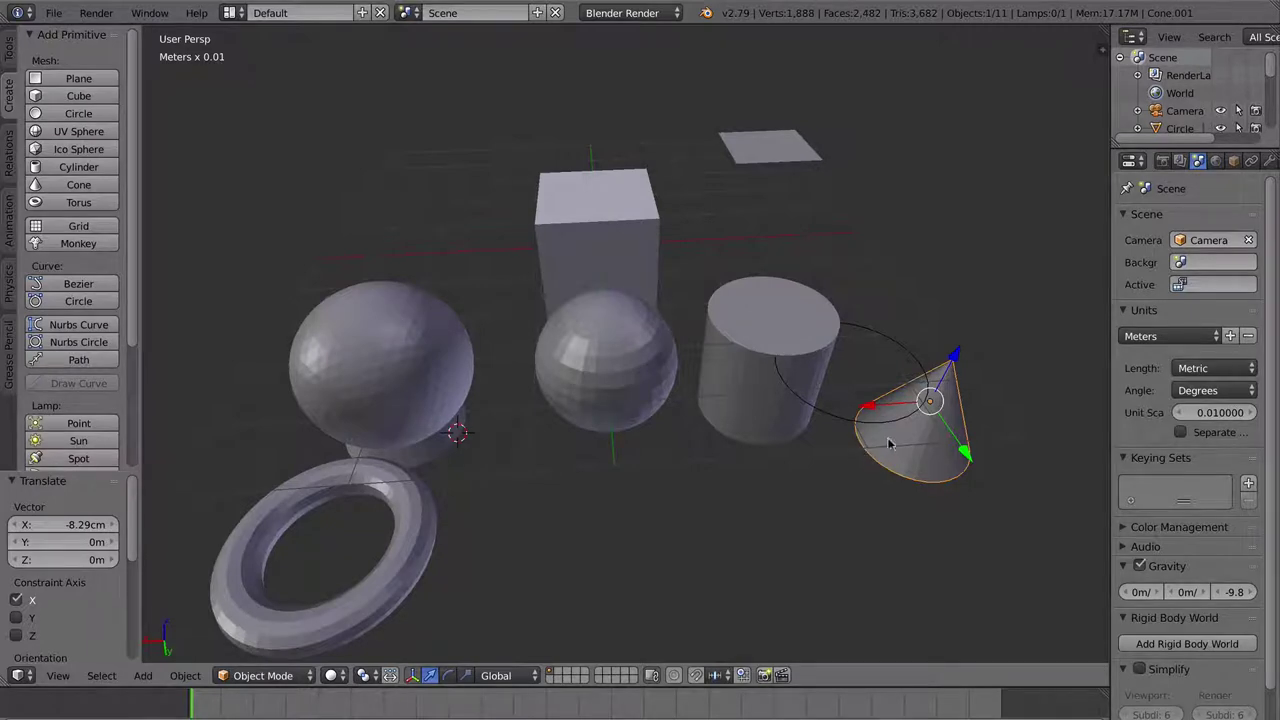
middle_click_drag(895, 445, 895, 403)
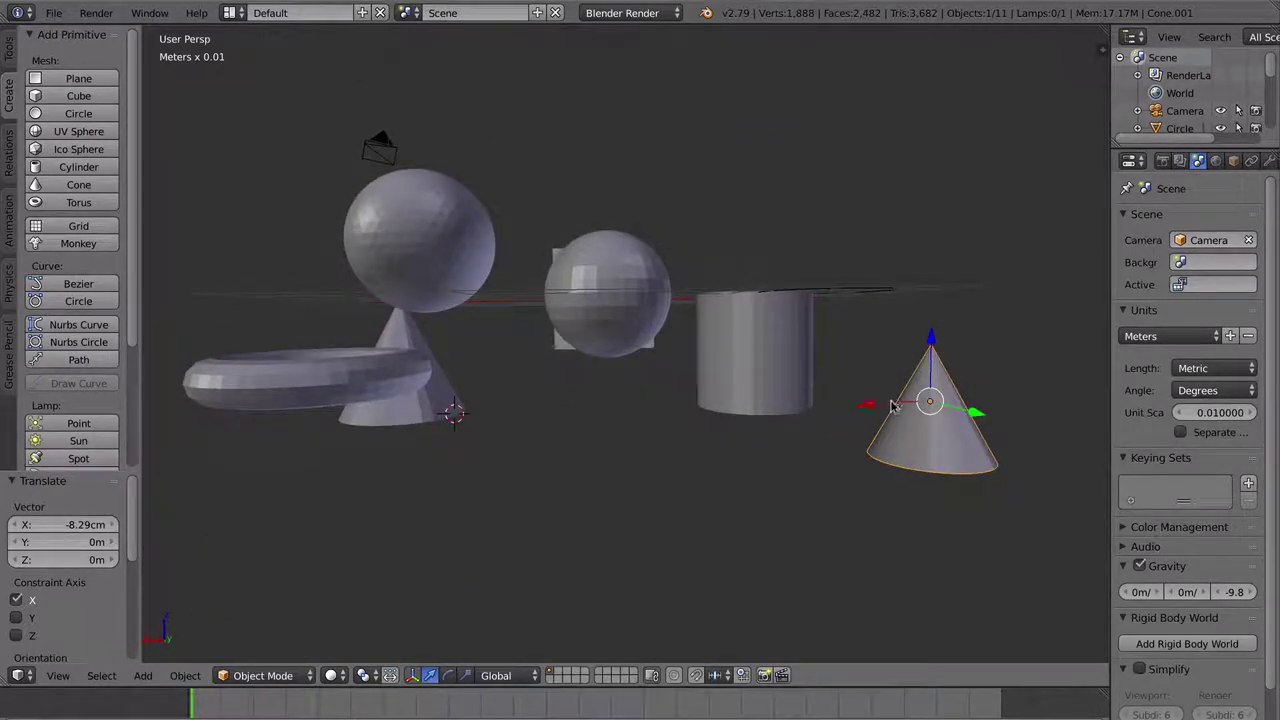